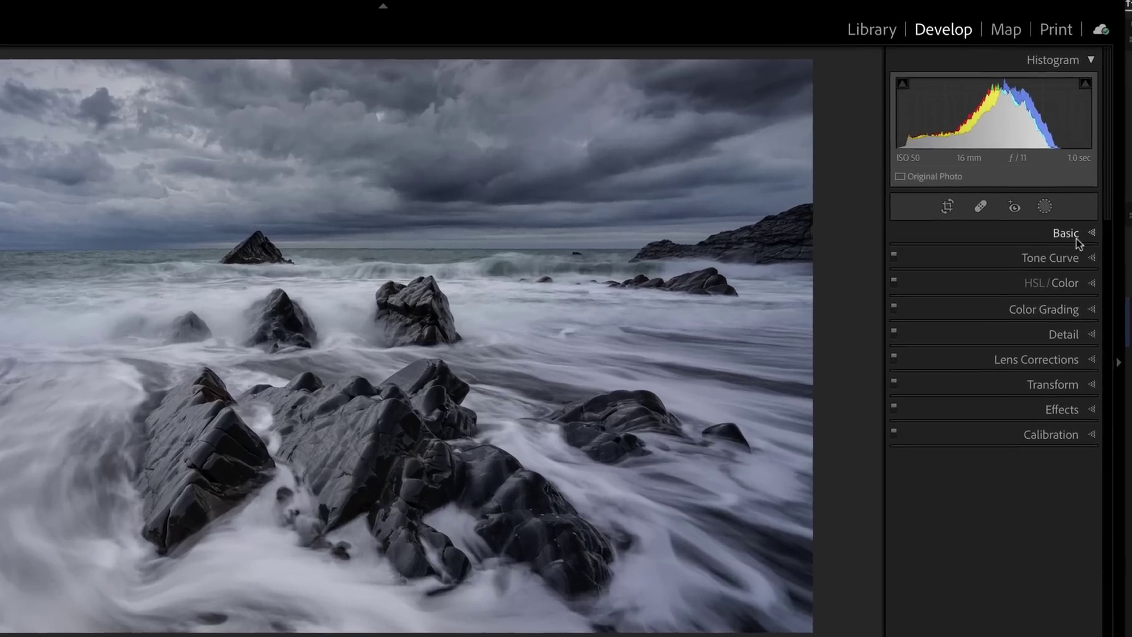
Step: Browse the available color profile groups in the Profile Browser, including Vintage, and close it
left_click(1093, 211)
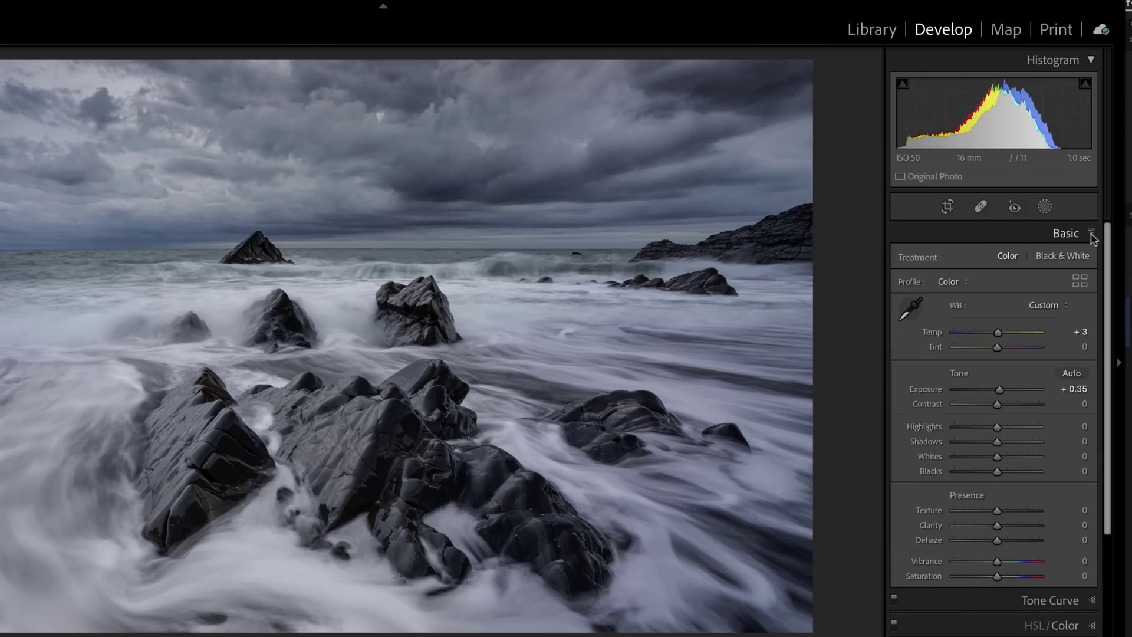
left_click(1079, 283)
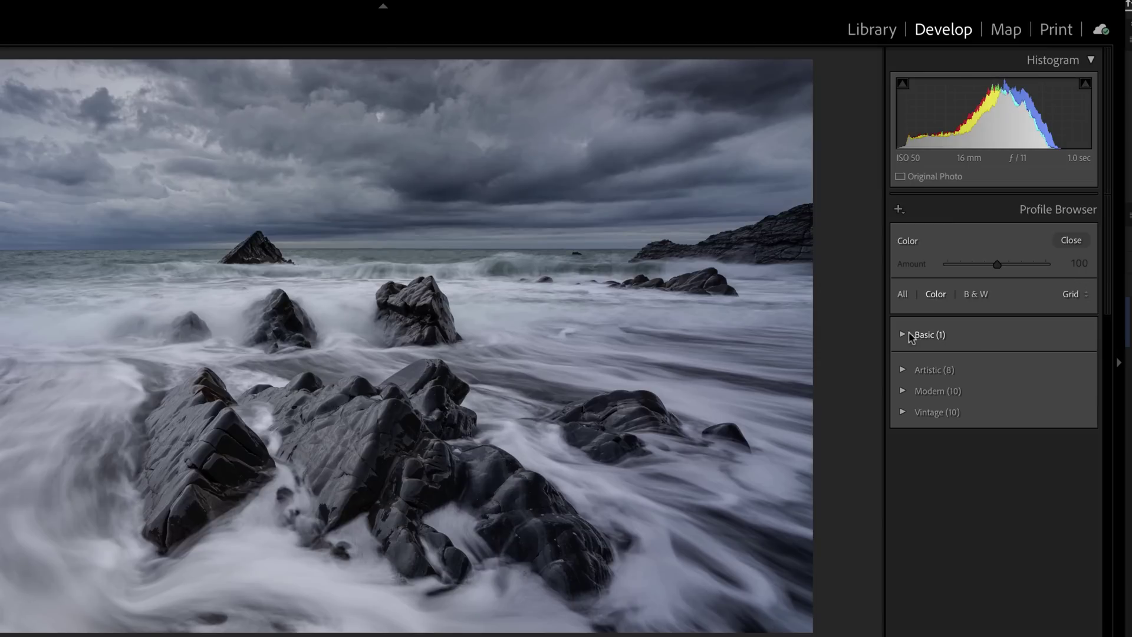
left_click(903, 413)
left_click(907, 414)
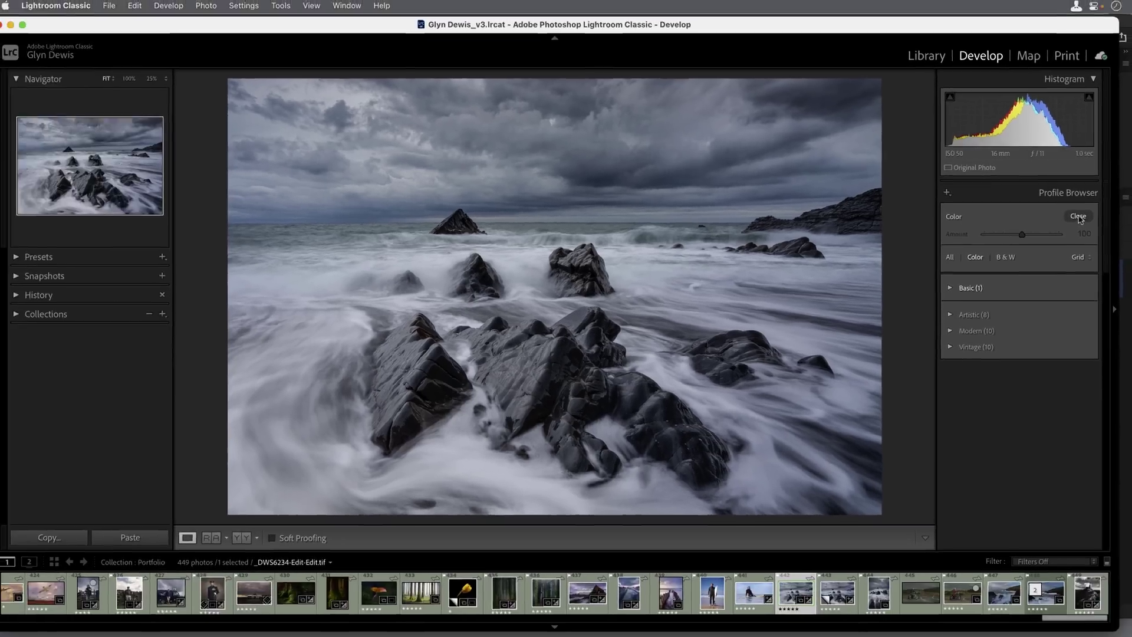
left_click(1080, 237)
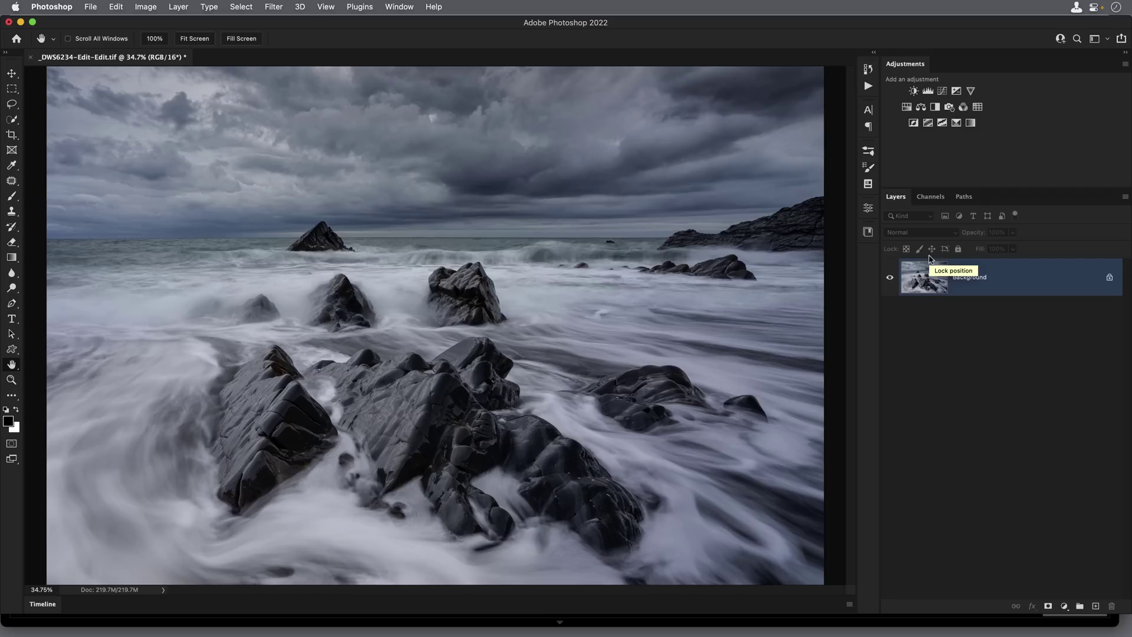
Step: Open the seascape's Background layer in the Camera Raw Filter in Photoshop
left_click(275, 7)
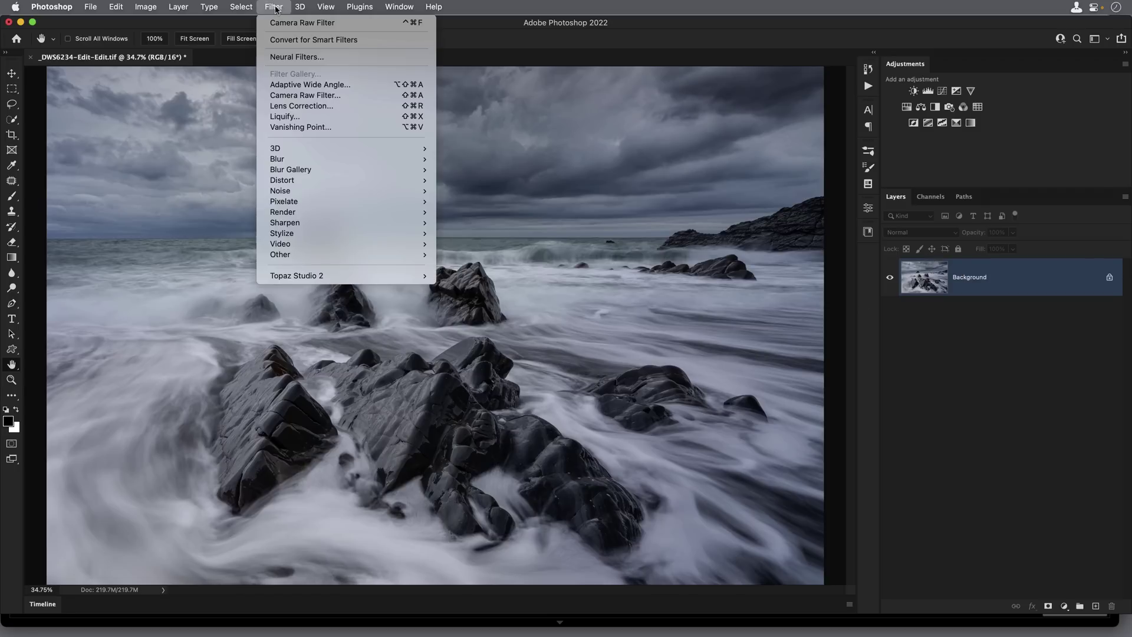
left_click(296, 96)
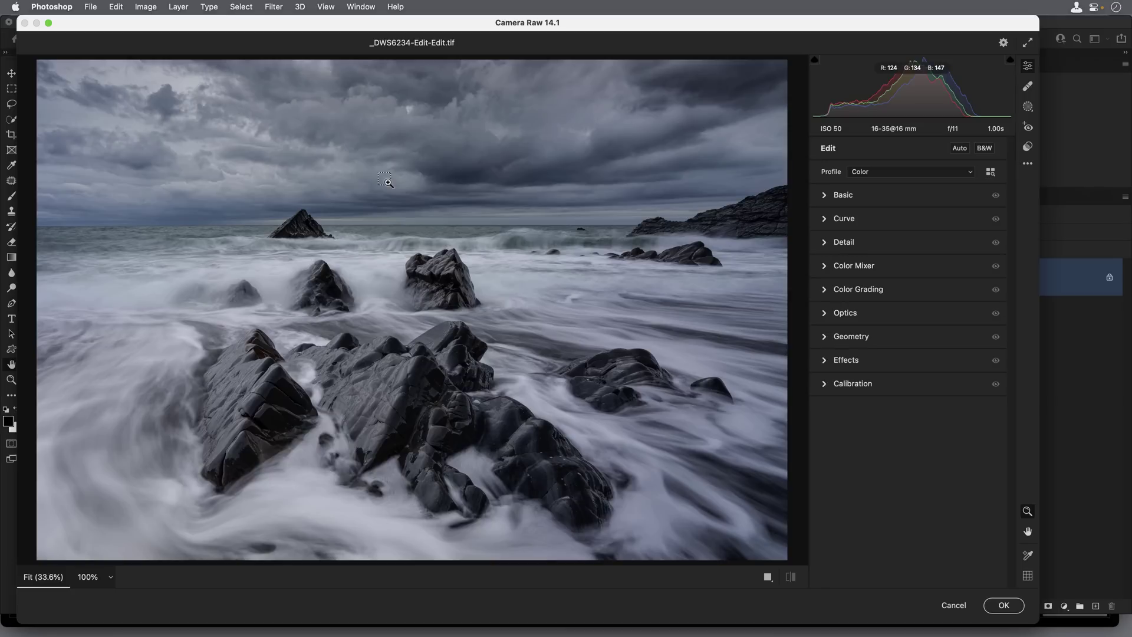
Step: Switch to Bridge and look up the option for opening the selected JPEG in Camera Raw
key("super+Tab")
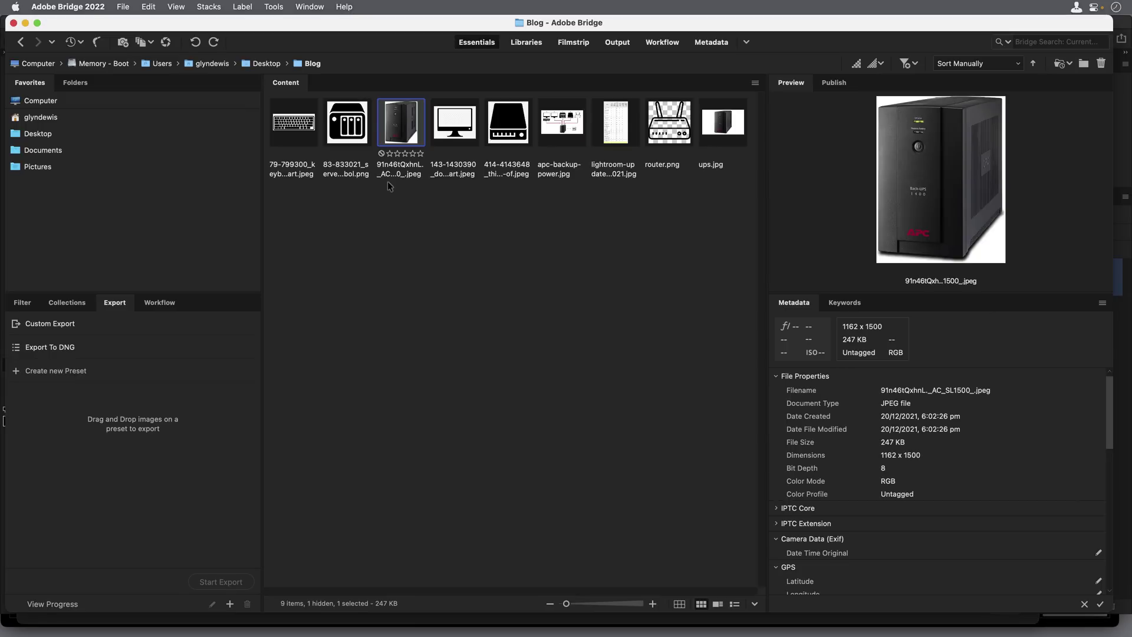
right_click(405, 131)
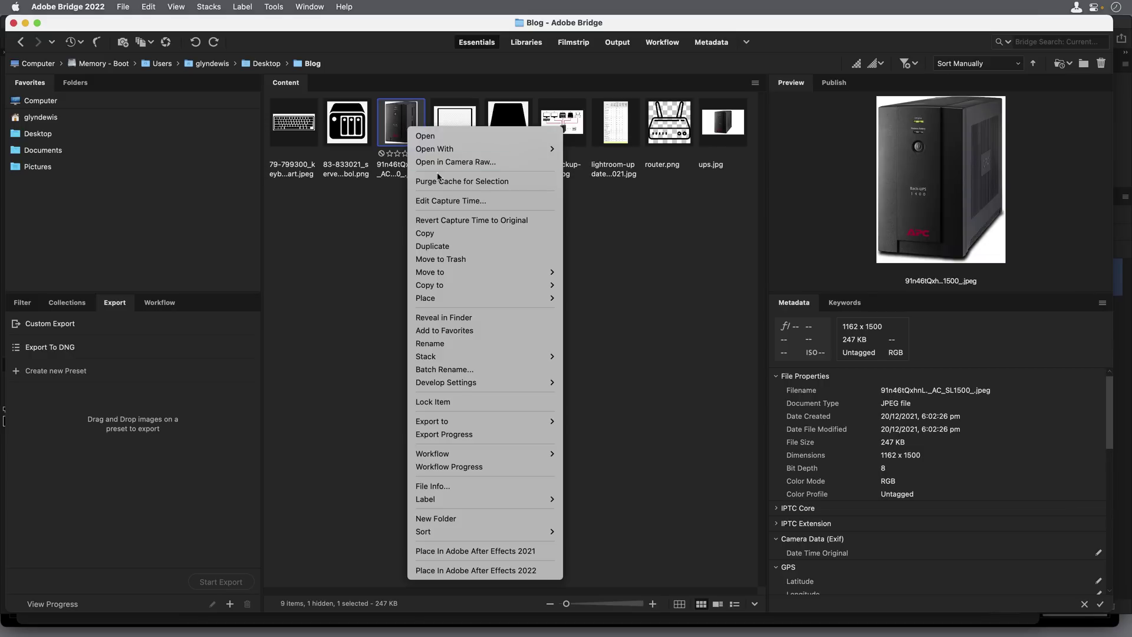
left_click(496, 163)
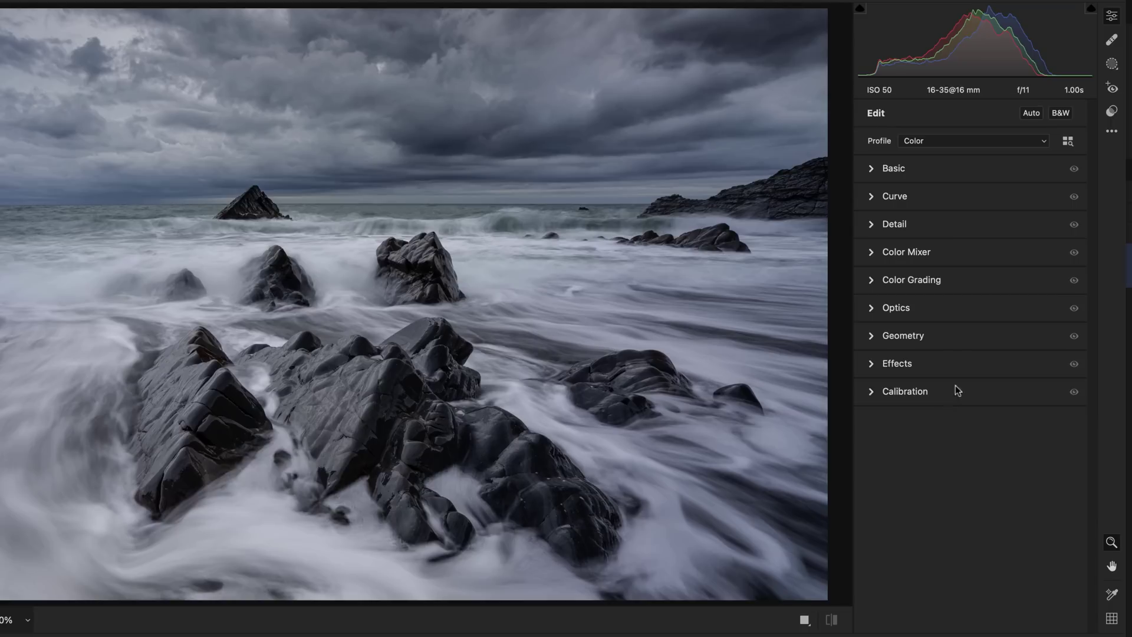
Step: Show the profile browser in Camera Raw and inspect the settings offered for creating a preset, without saving one
left_click(1068, 142)
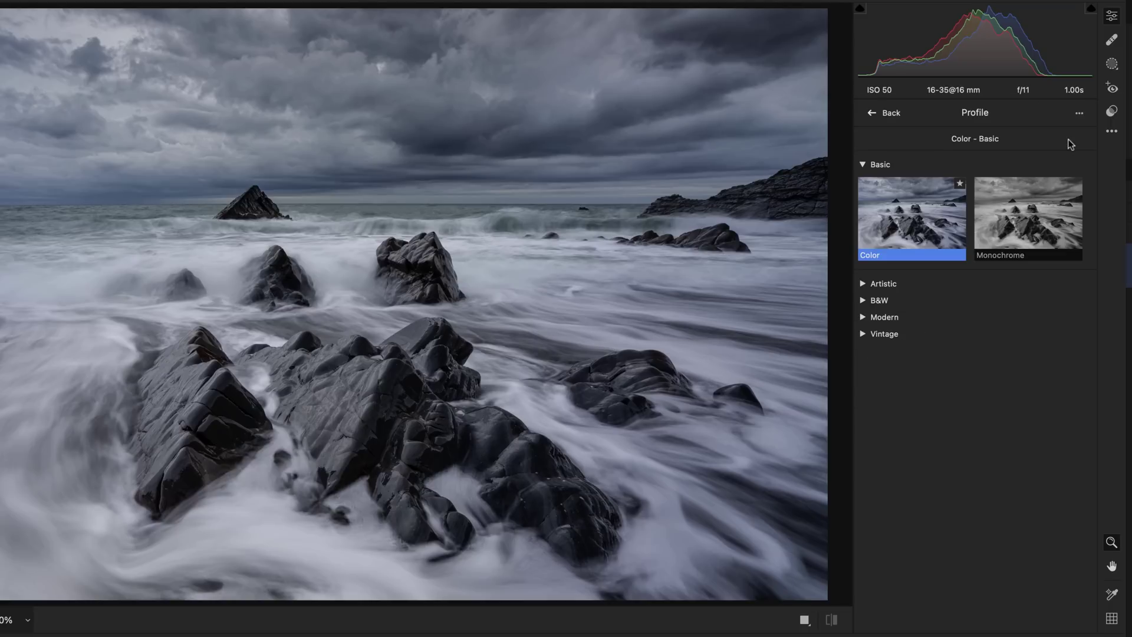
left_click(1107, 135)
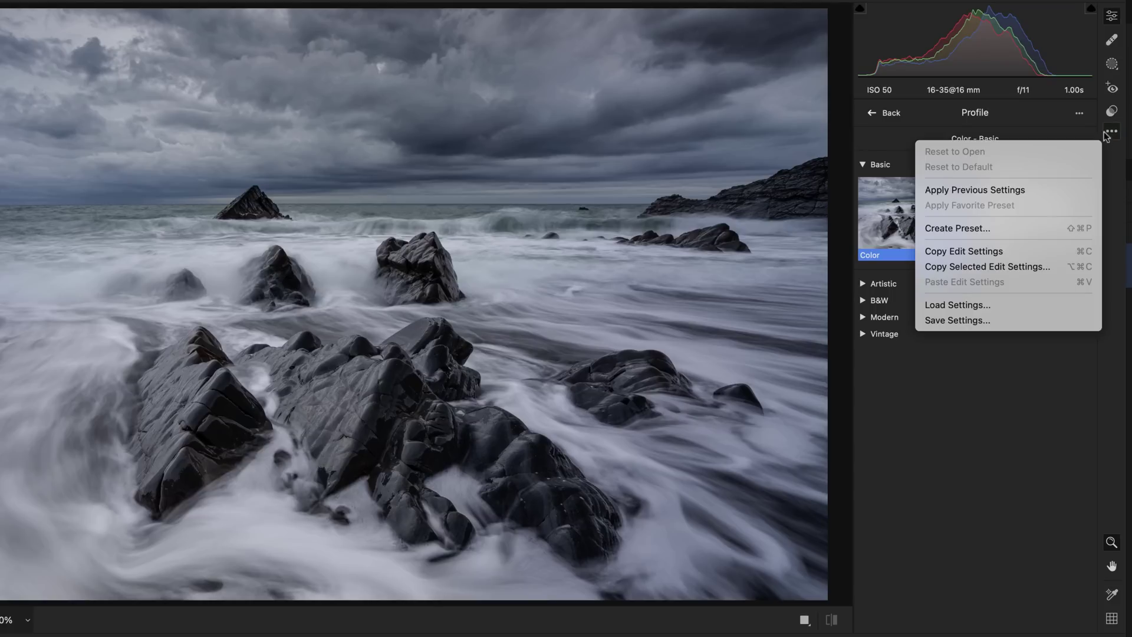
left_click(985, 228)
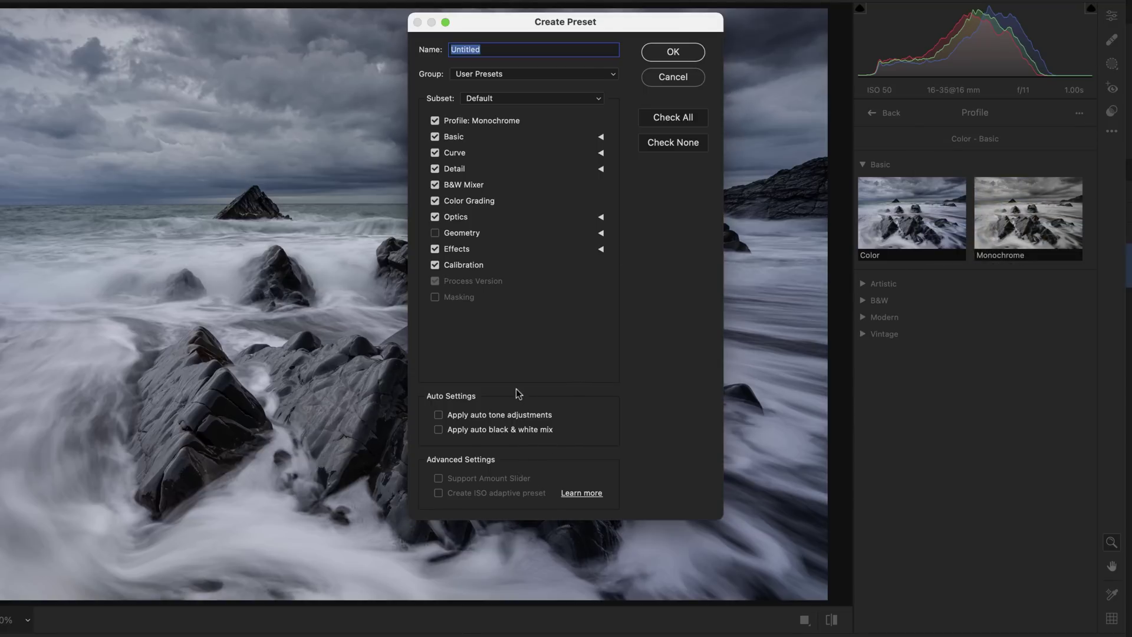
left_click(673, 76)
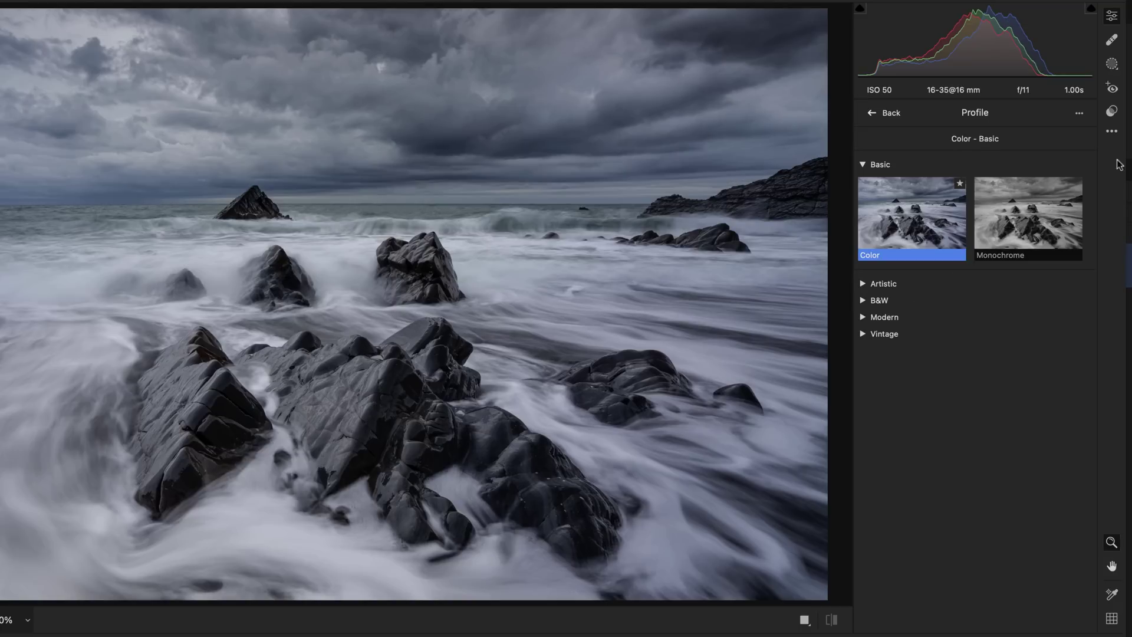
Step: Start a new Camera Raw profile and create a profile group named with the owner's first name and "LUTs"
left_click(1112, 134)
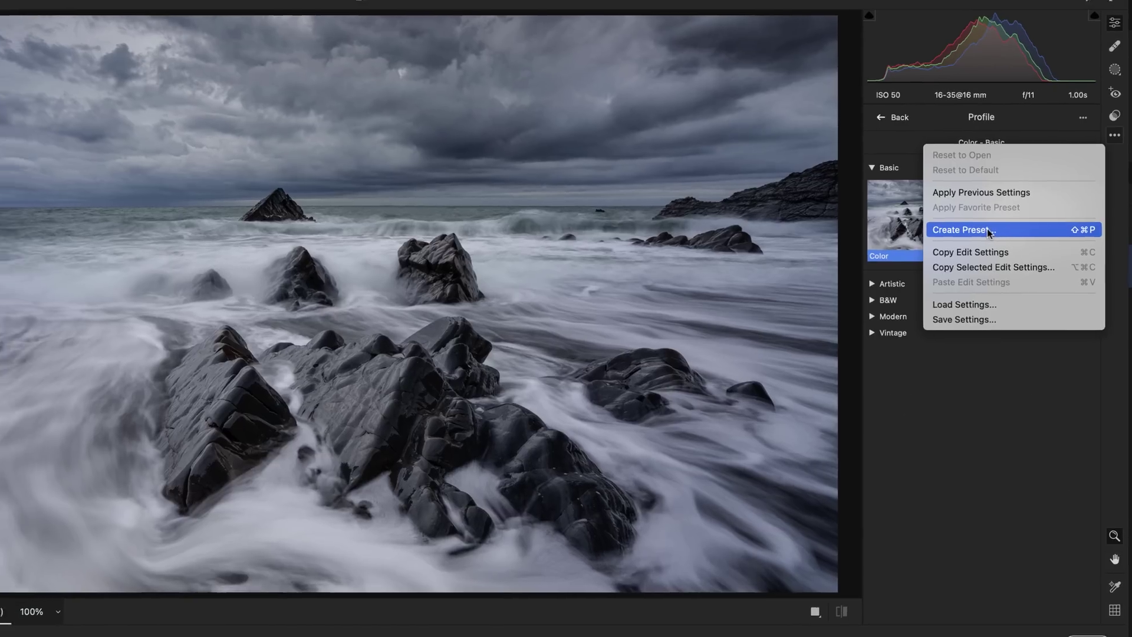
left_click(983, 228)
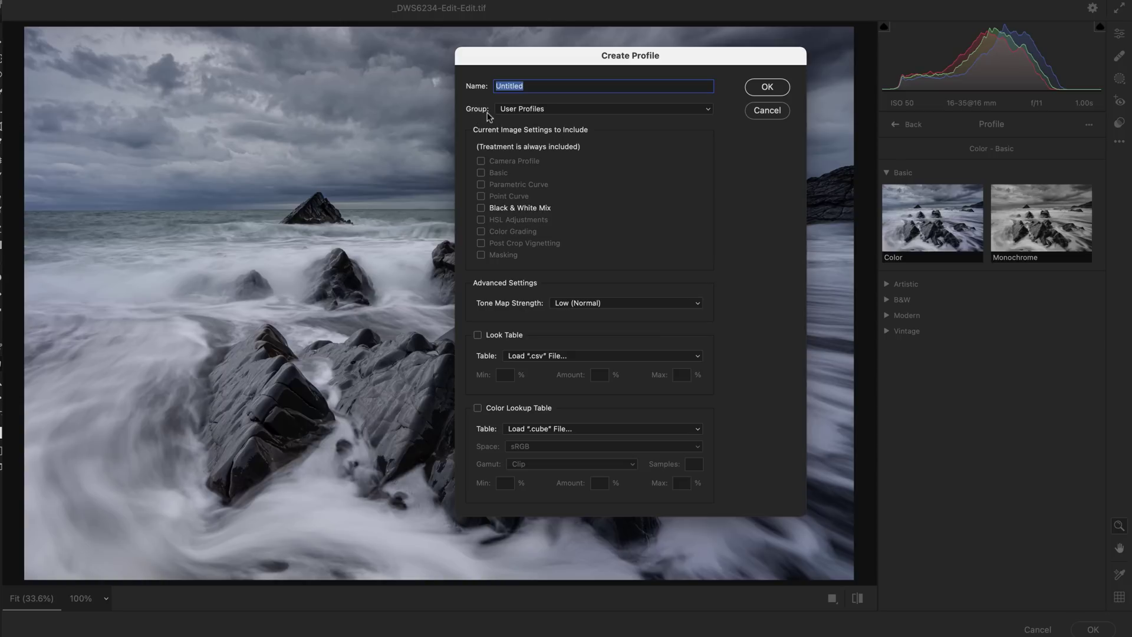
left_click(526, 110)
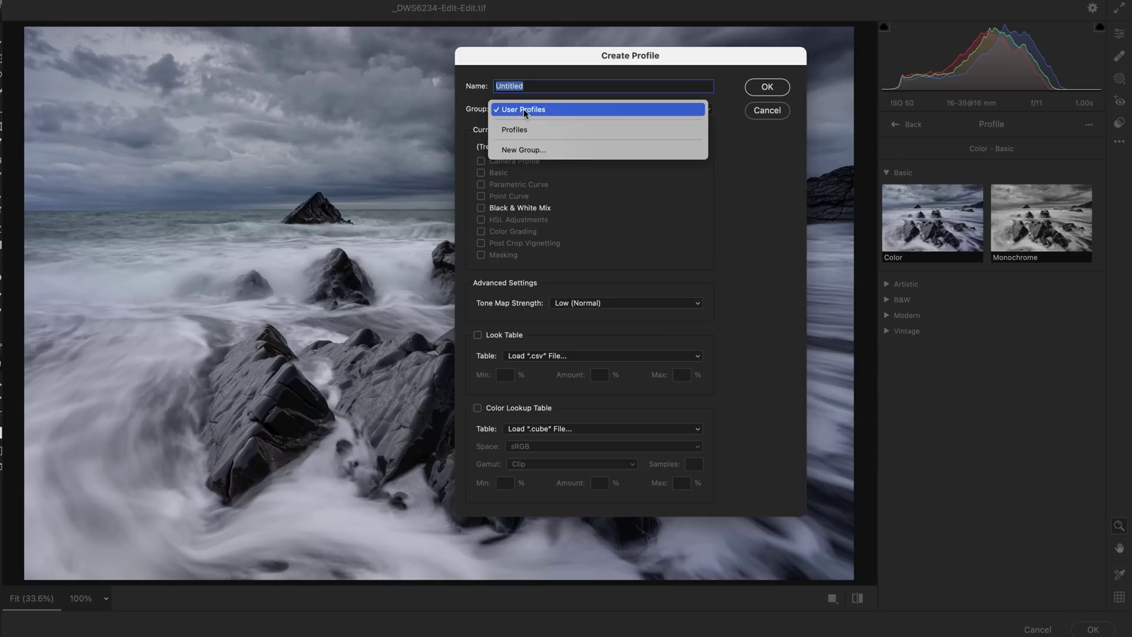
left_click(522, 151)
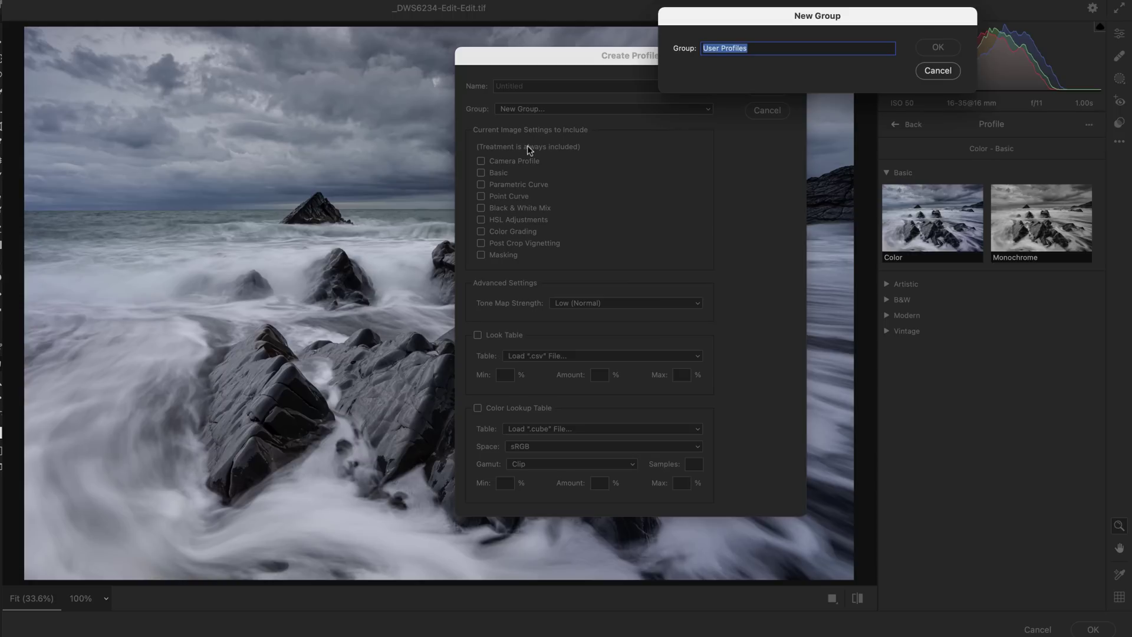
type("Glyn's LUTs")
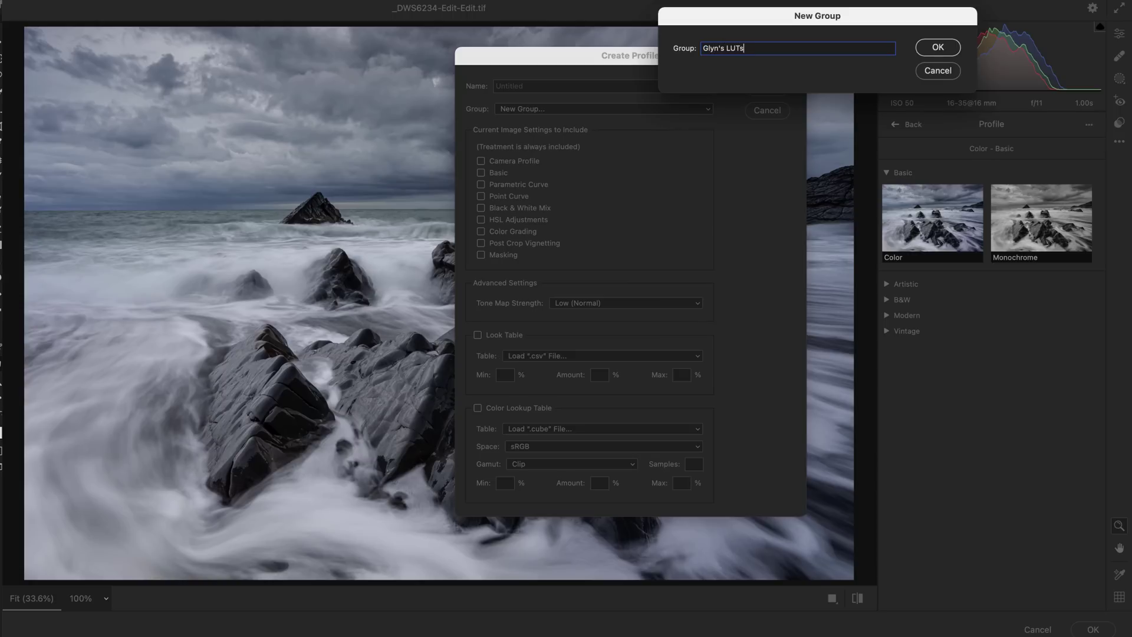
key("Return")
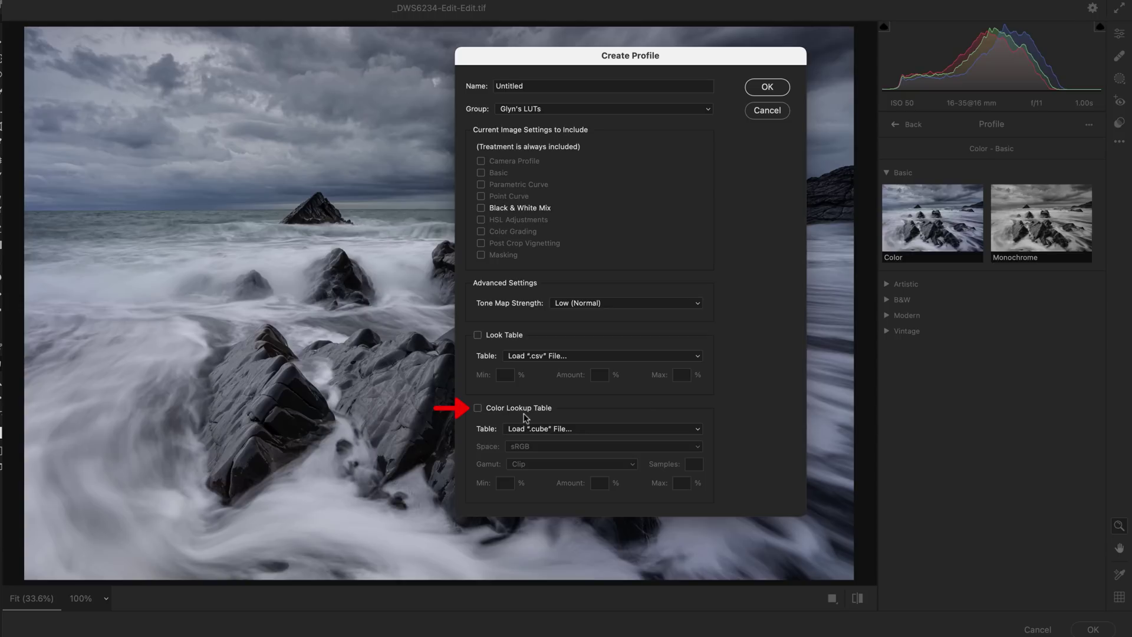
Step: Enable the profile's Color Lookup Table, load the #1940RAF .CUBE file from LUT Files, and set its space to Adobe RGB
left_click(477, 411)
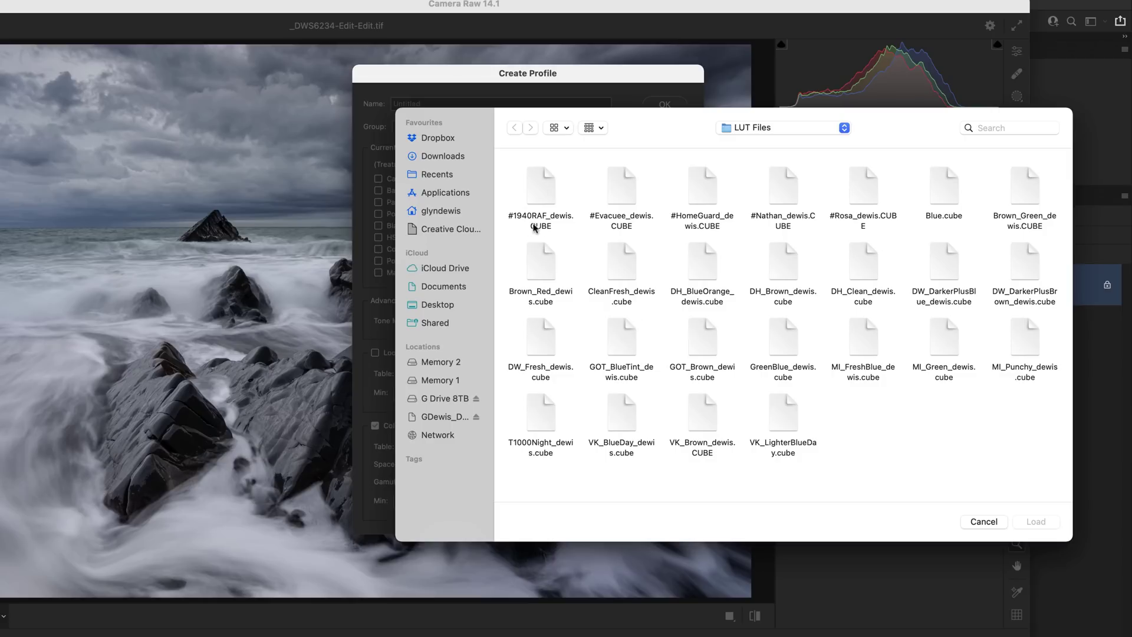
left_click(540, 192)
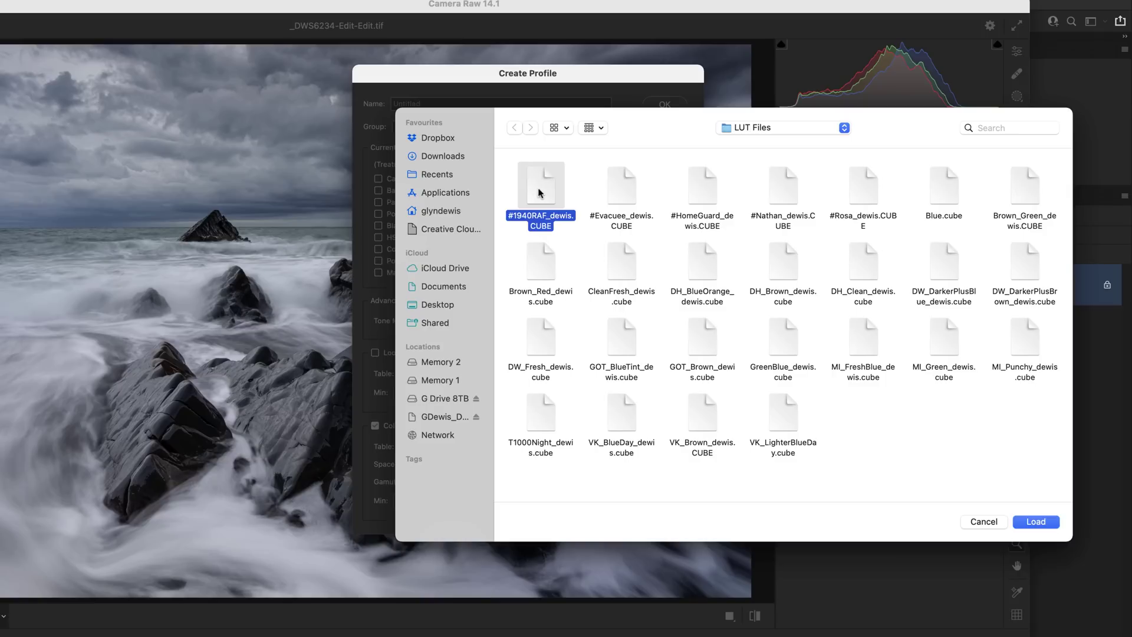
left_click(1036, 522)
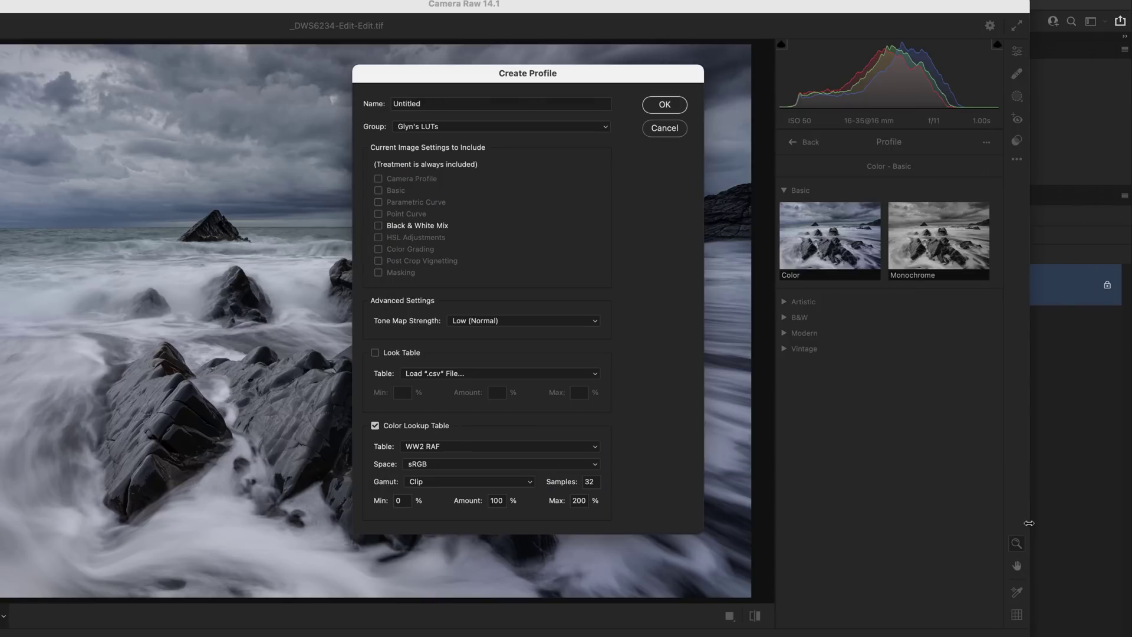
left_click(422, 464)
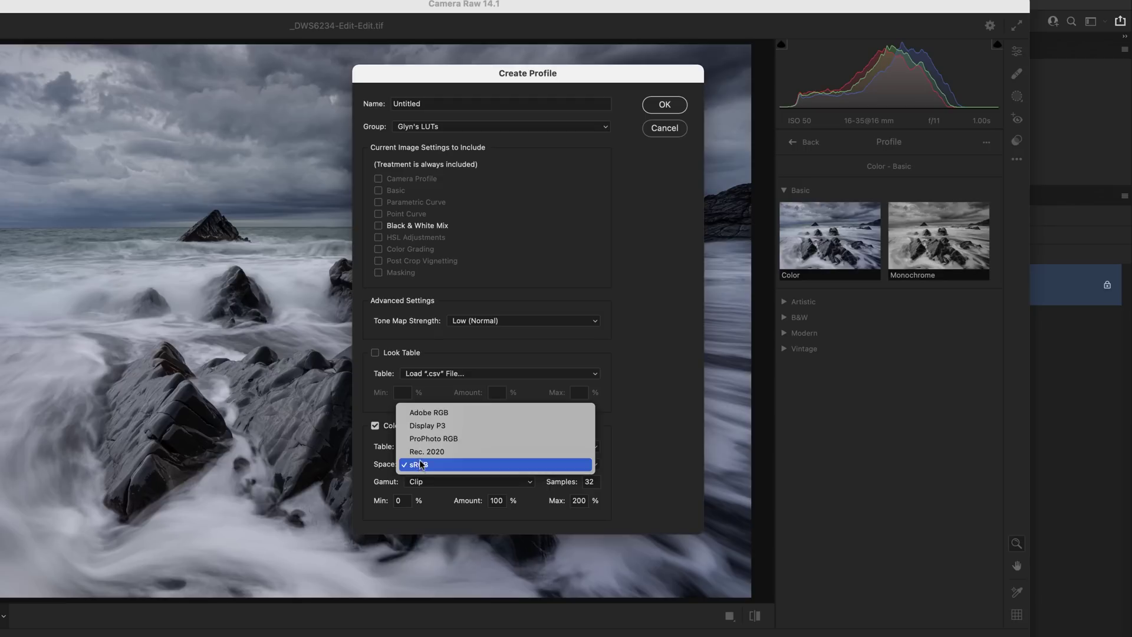
left_click(428, 413)
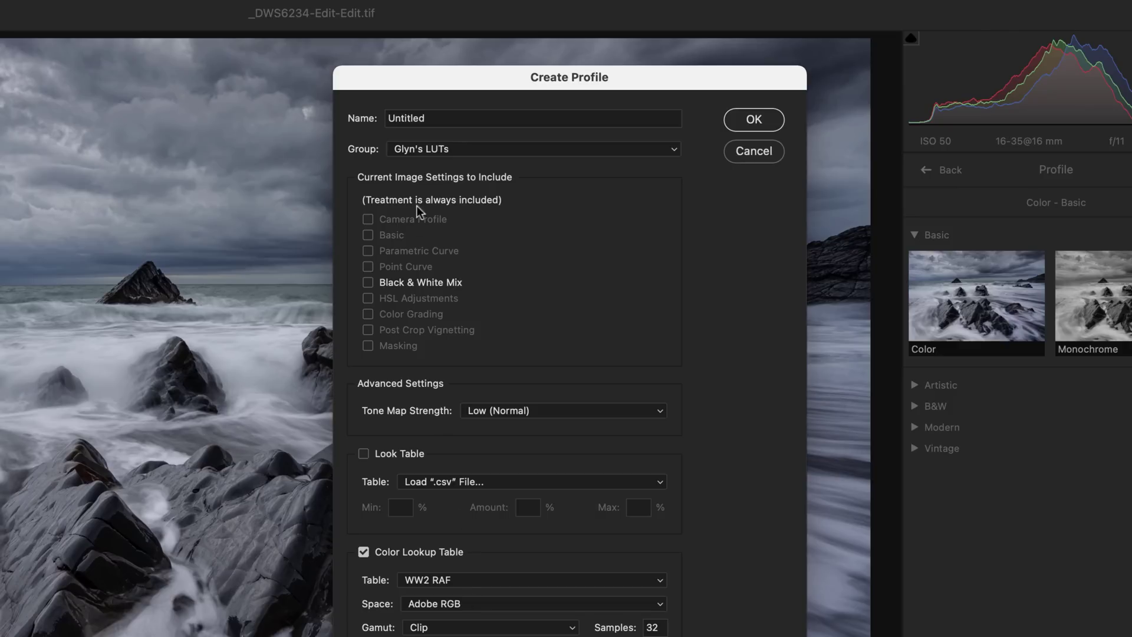
Step: Name the profile "1940 RAF" and save it
left_click(418, 118)
double_click(418, 118)
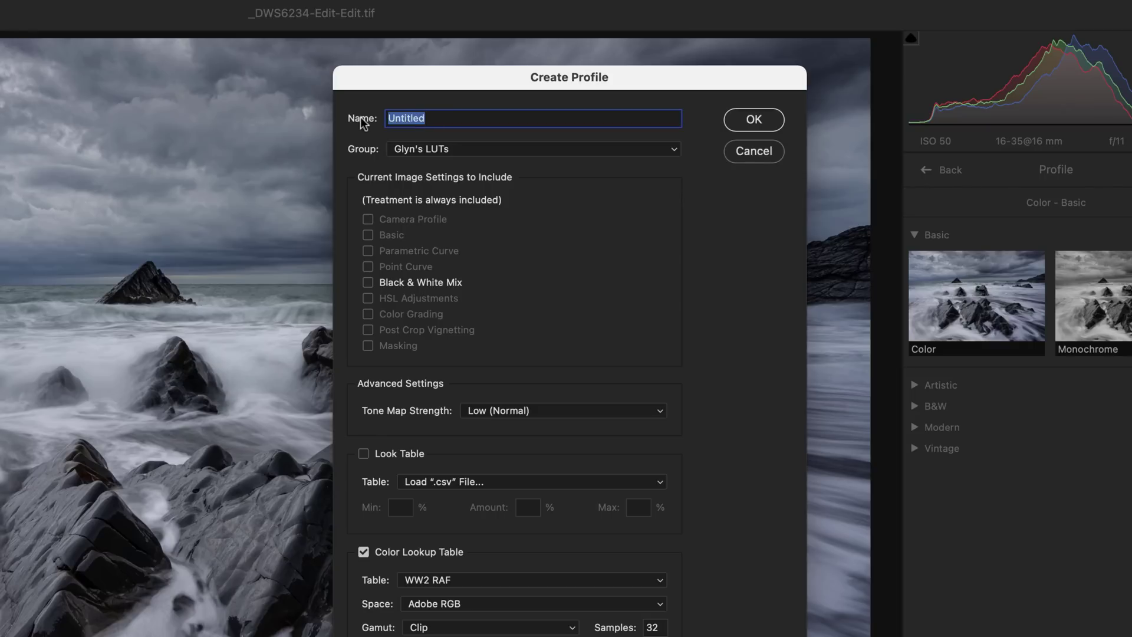
type("1940 RAF")
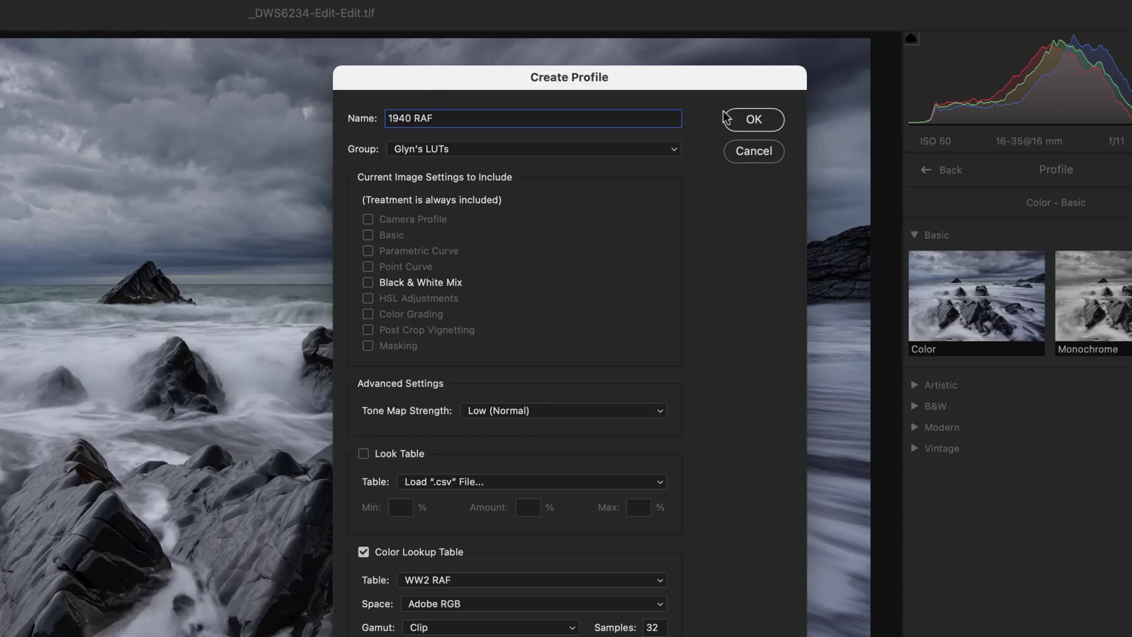
left_click(750, 121)
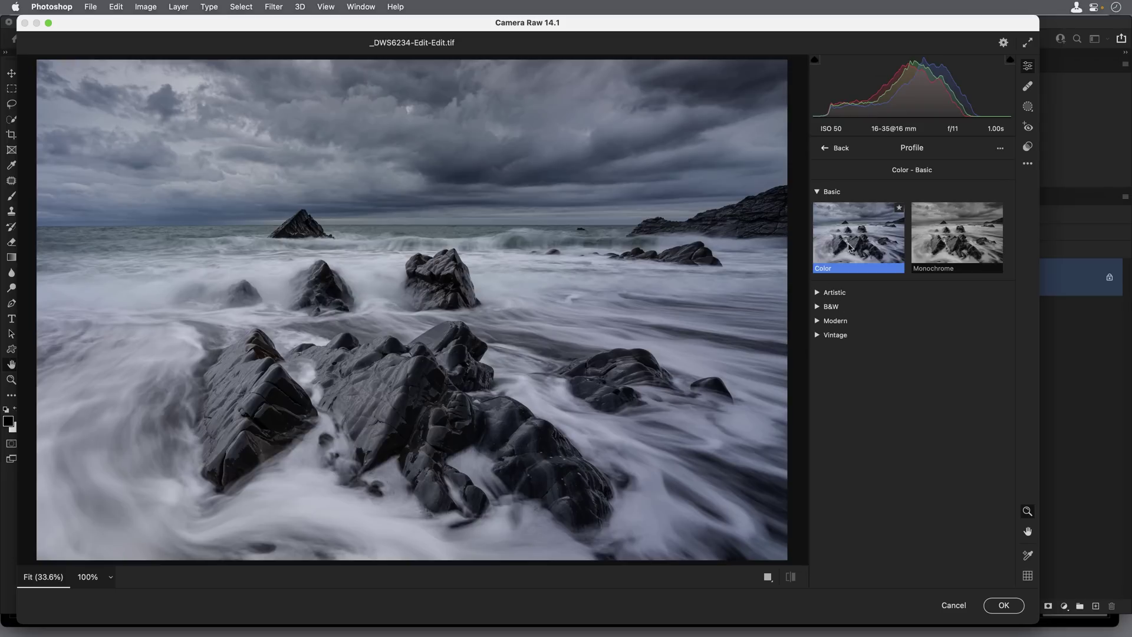
Step: Reopen the Camera Raw Filter without applying changes, check the custom LUTs group for the 1940 RAF profile, and dismiss the filter
left_click(954, 606)
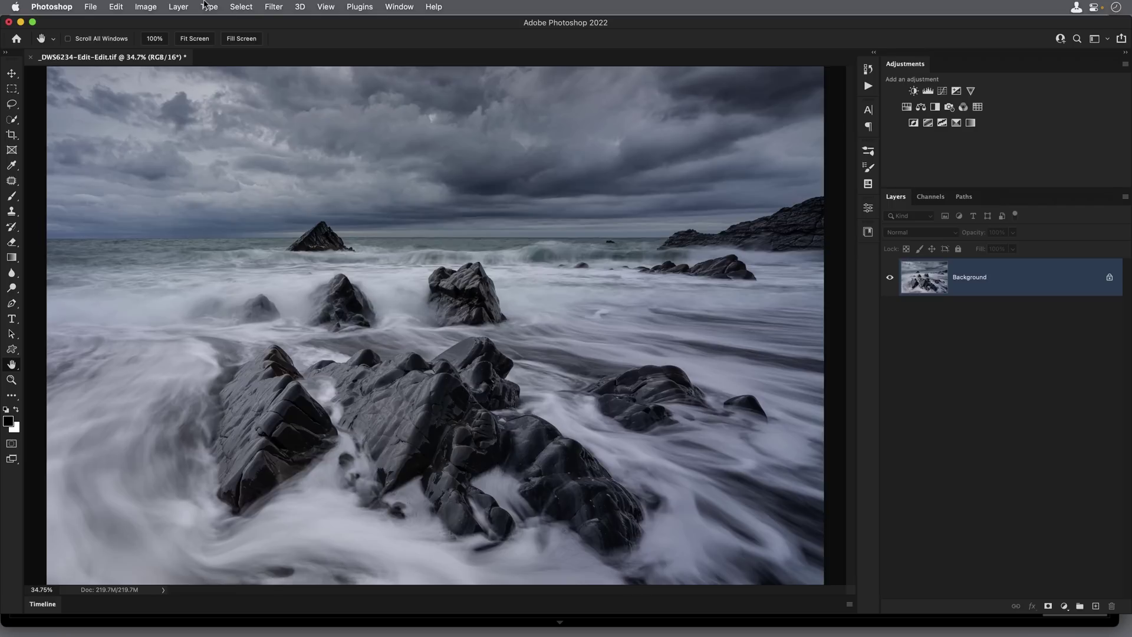
left_click(273, 7)
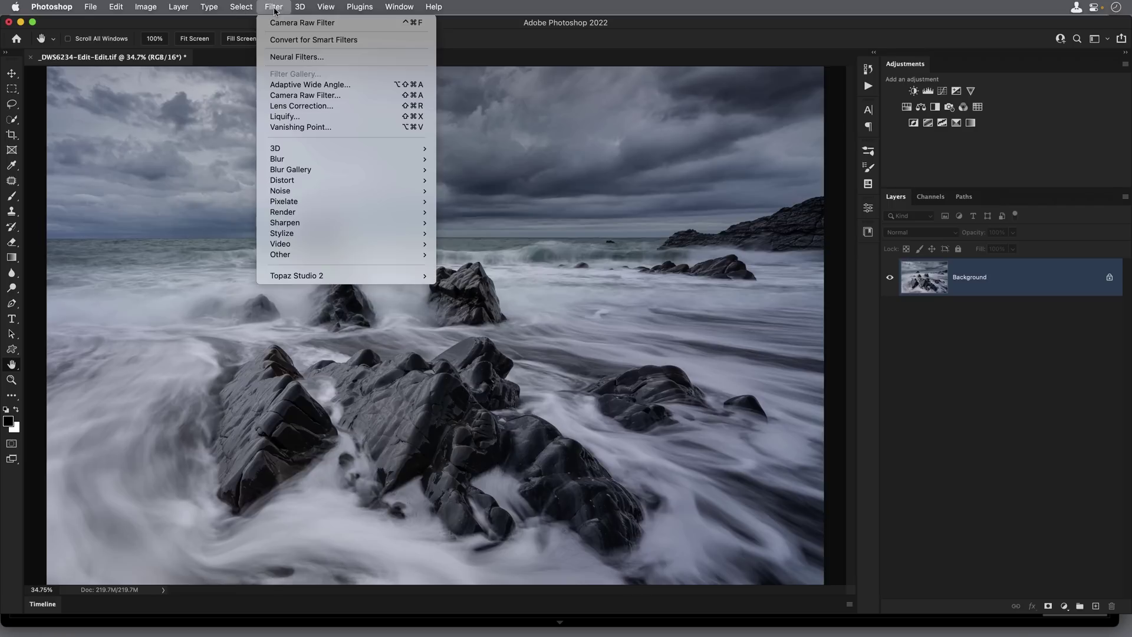
left_click(290, 96)
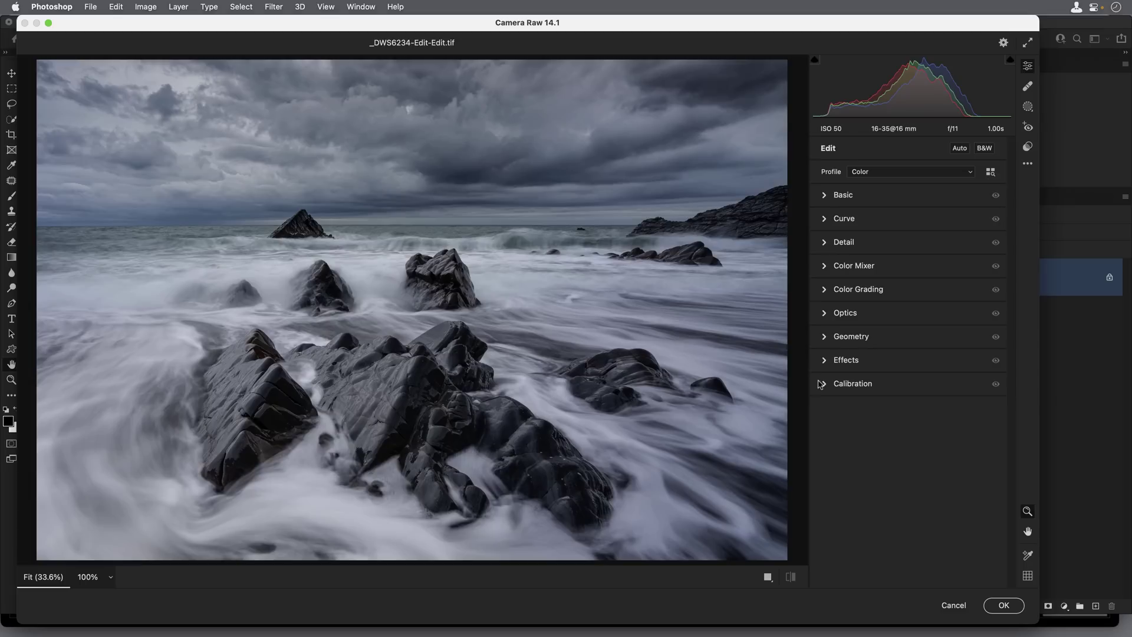
left_click(993, 170)
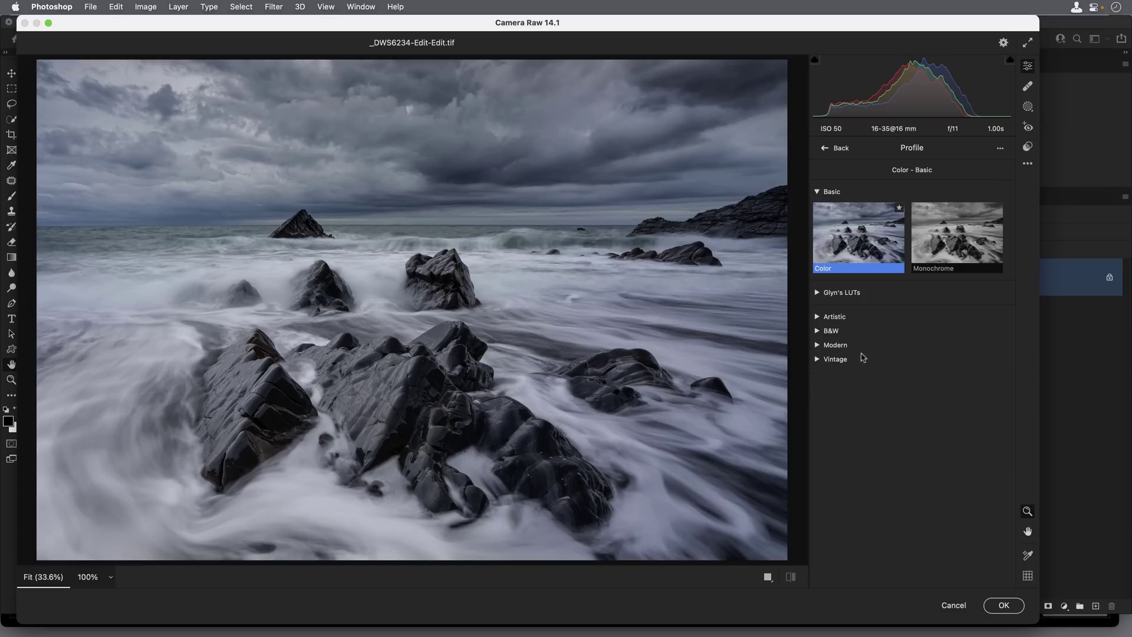
left_click(817, 293)
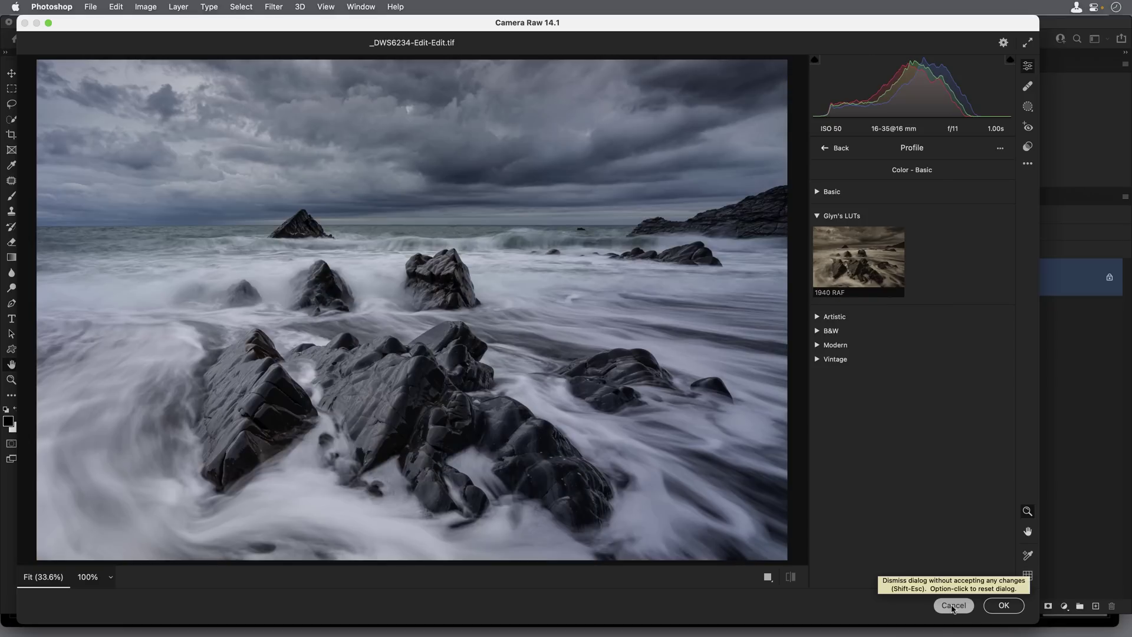
left_click(953, 605)
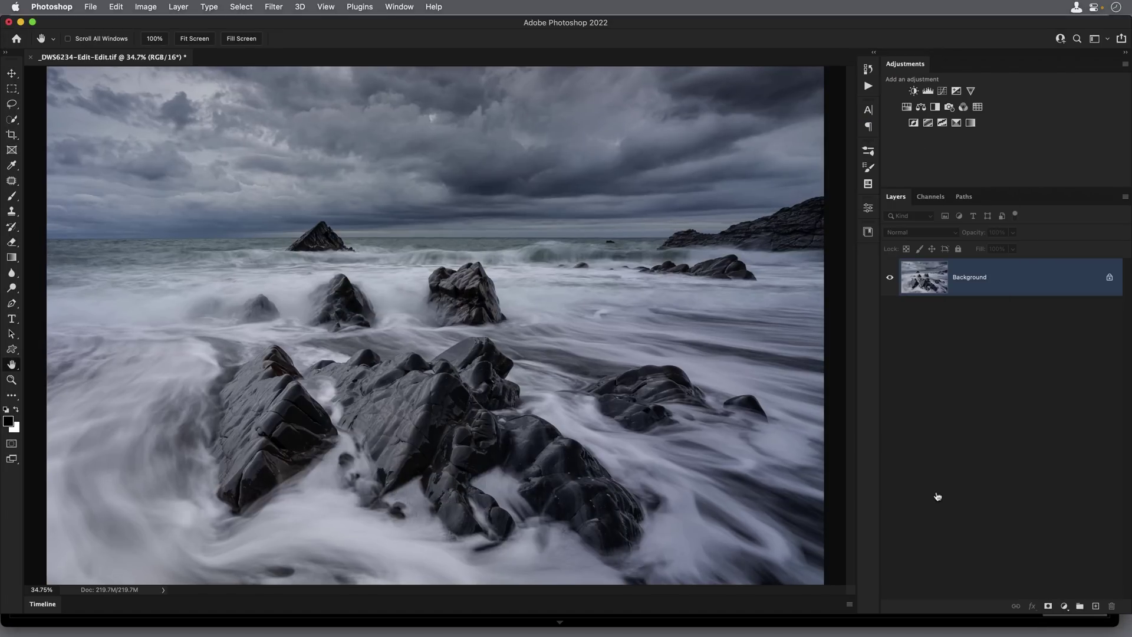
Step: Switch to Lightroom Classic and check the Profile Browser for the custom LUTs group
key("super+Tab")
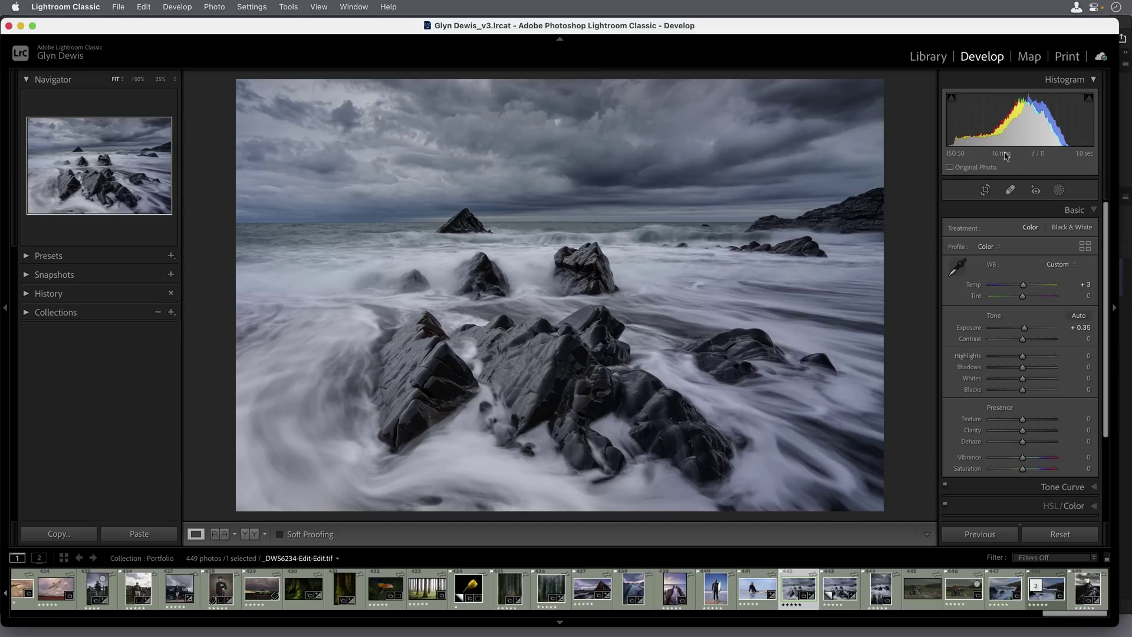
left_click(1086, 247)
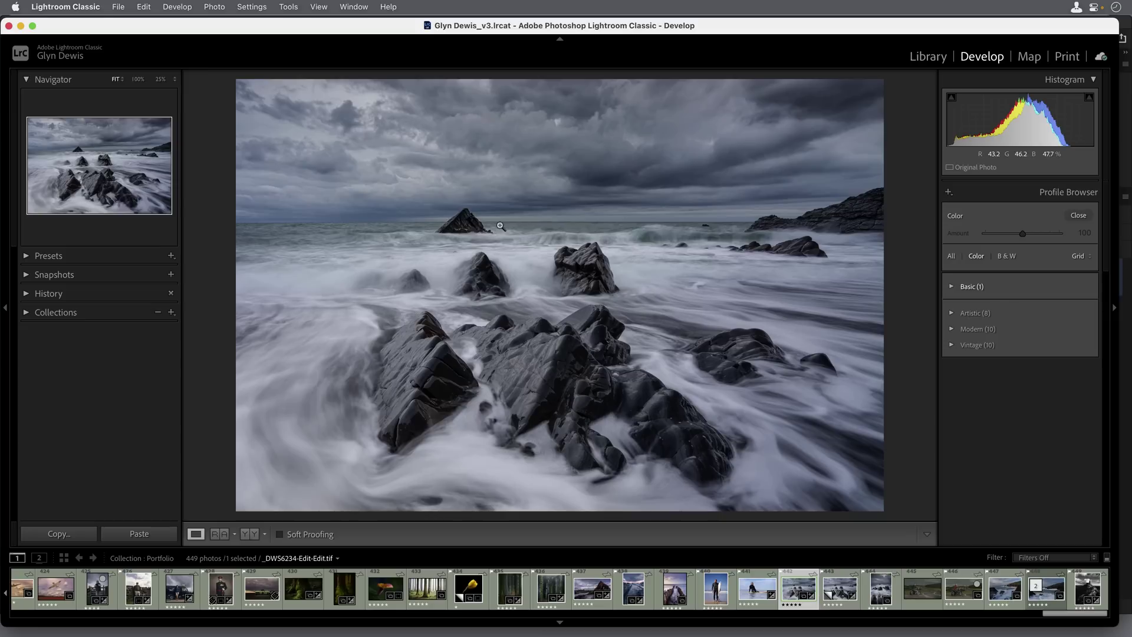
Step: Restart Lightroom Classic and show the custom LUTs group in the Profile Browser
key("super+comma")
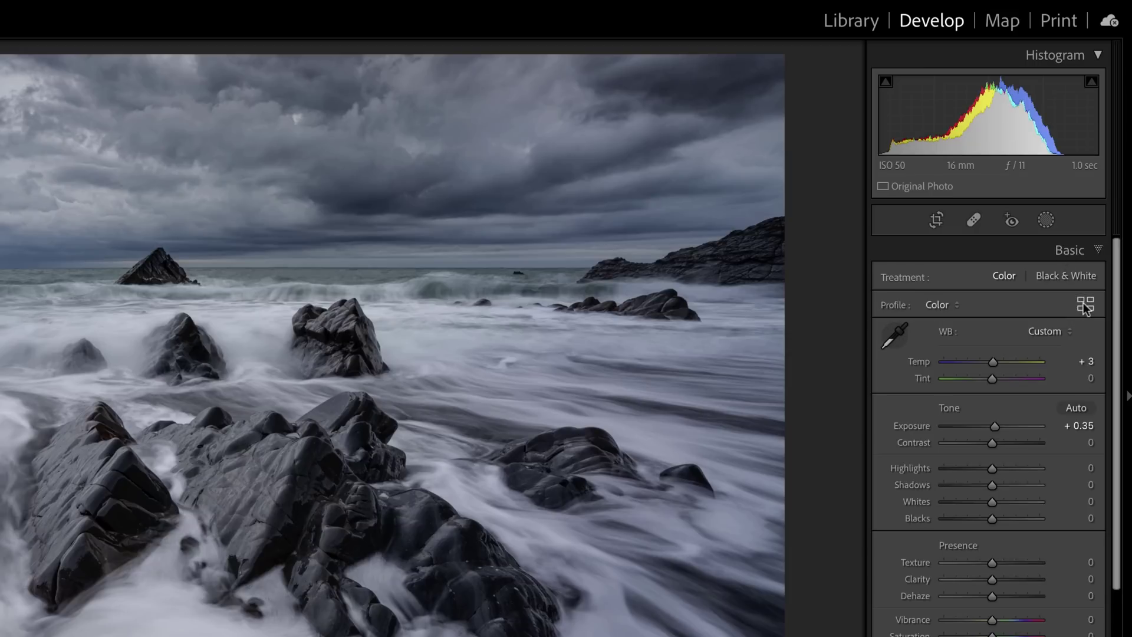
left_click(1084, 304)
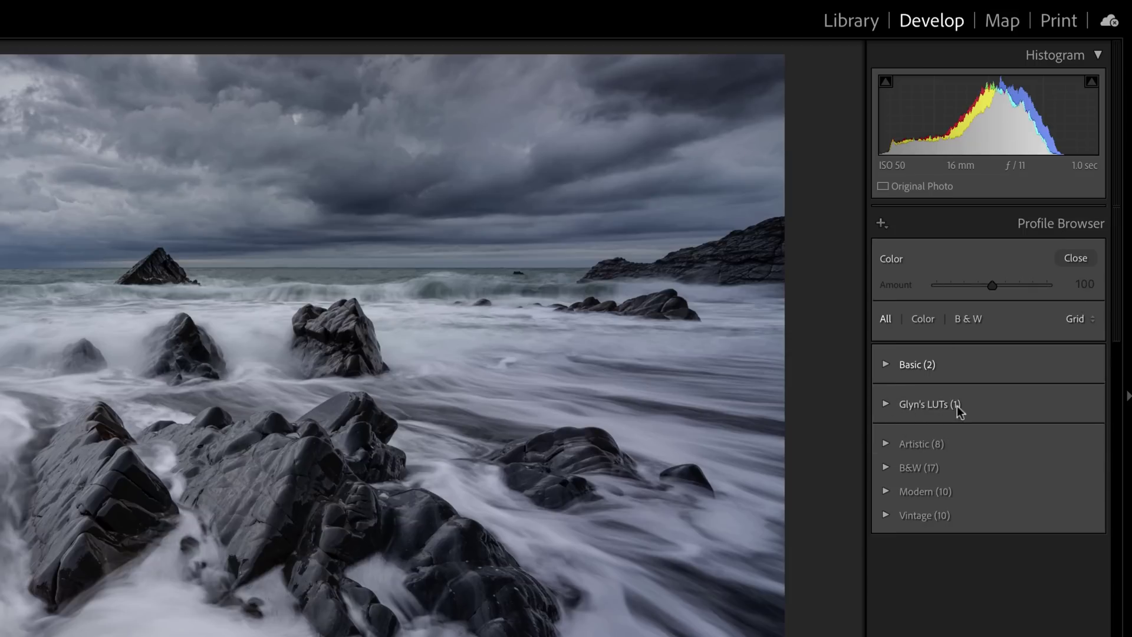
left_click(881, 405)
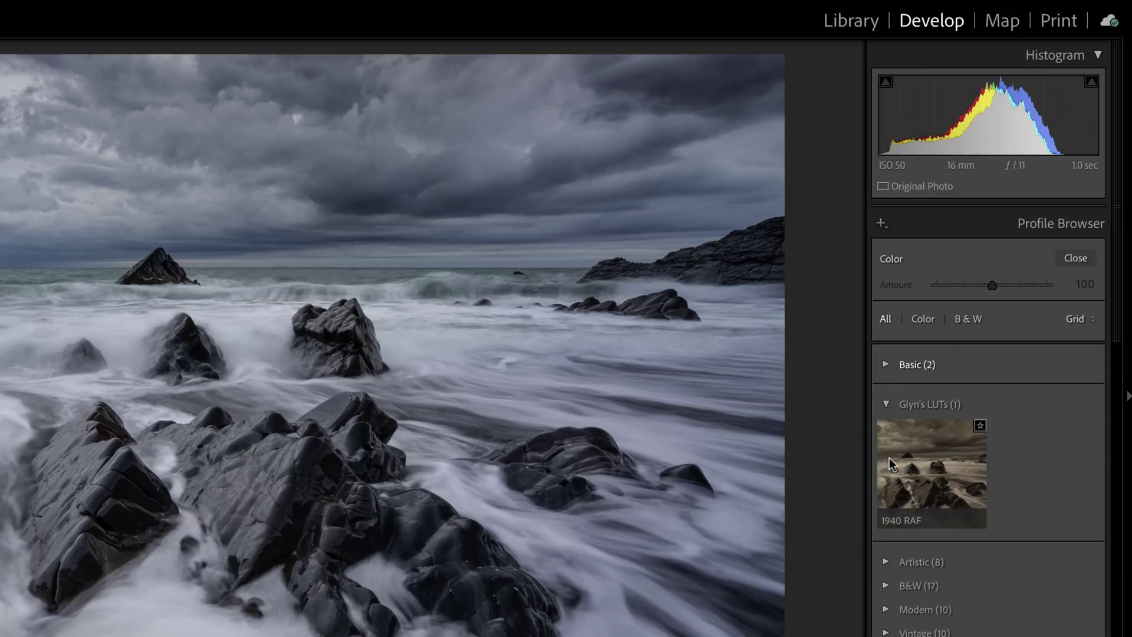
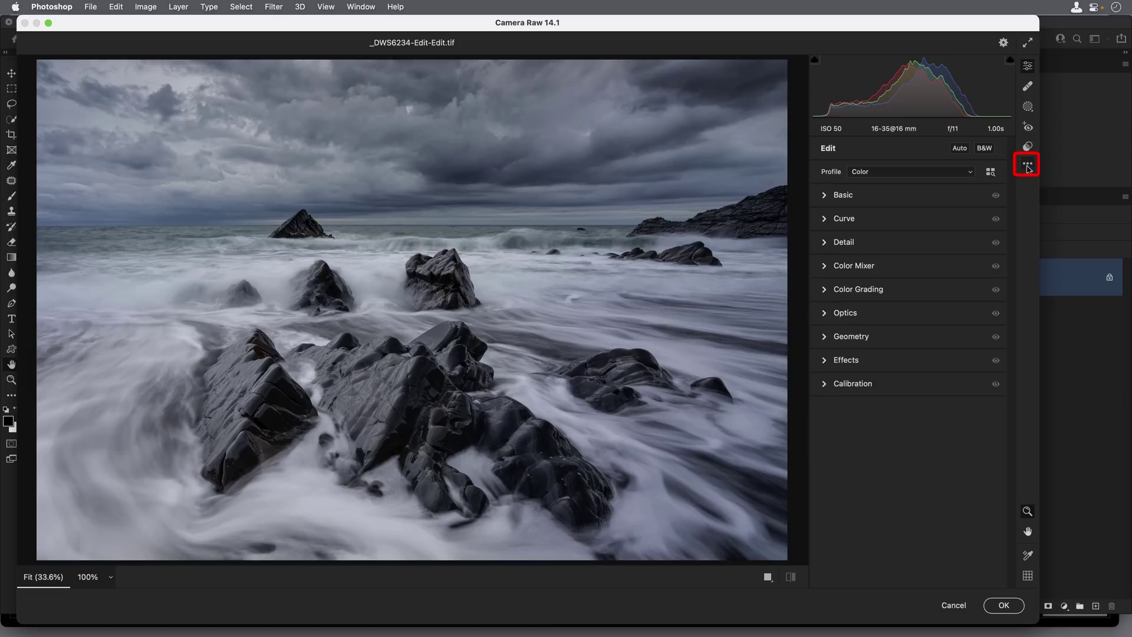
Step: Switch to Photoshop's Camera Raw Filter, start creating another profile, and assign it to the existing custom LUTs group
left_click(1028, 167)
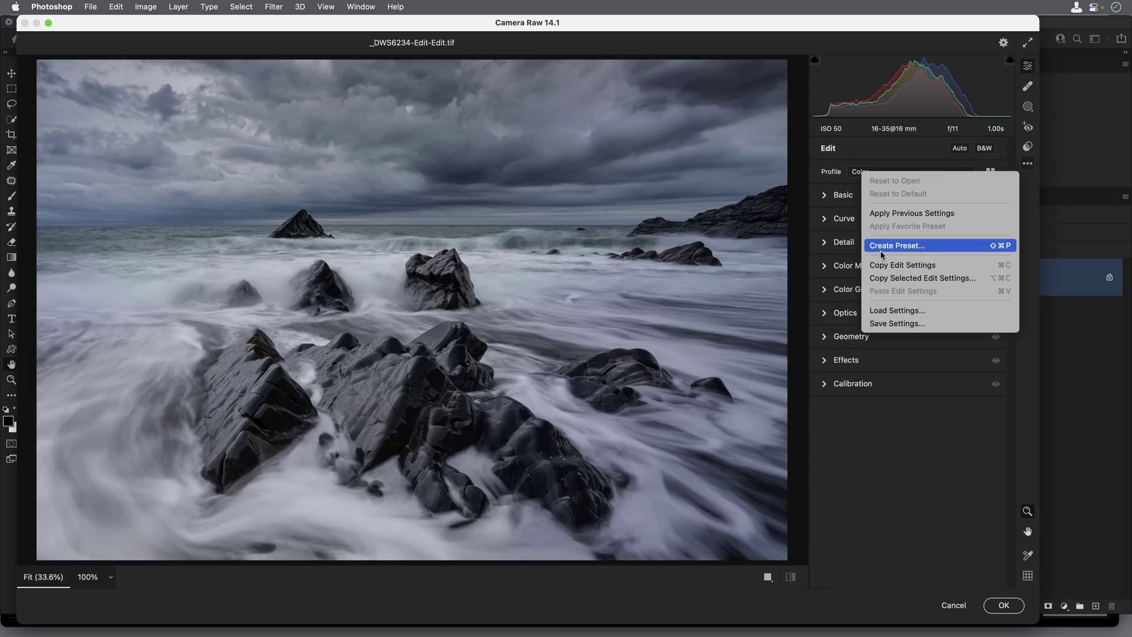
left_click(930, 250, "alt")
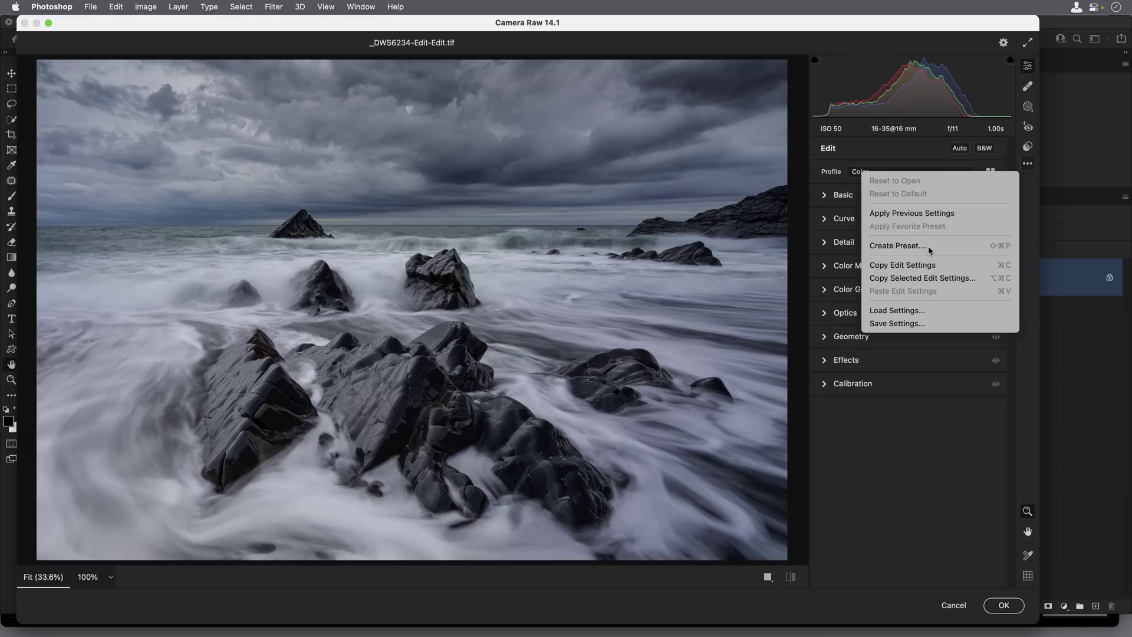
left_click_drag(746, 32, 572, 109)
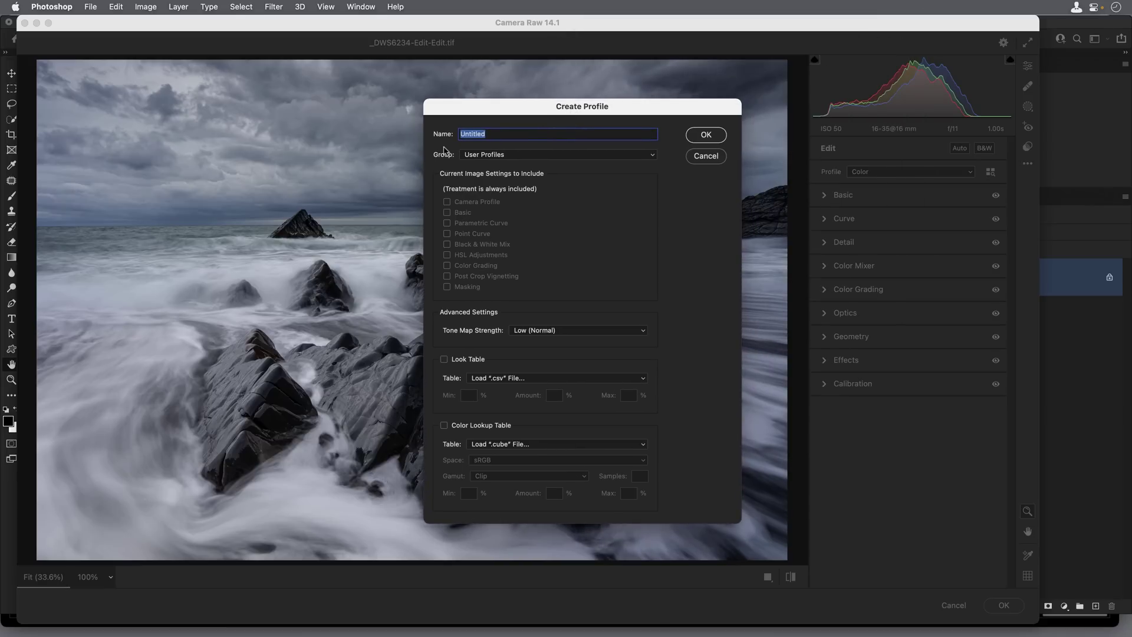
left_click(491, 157)
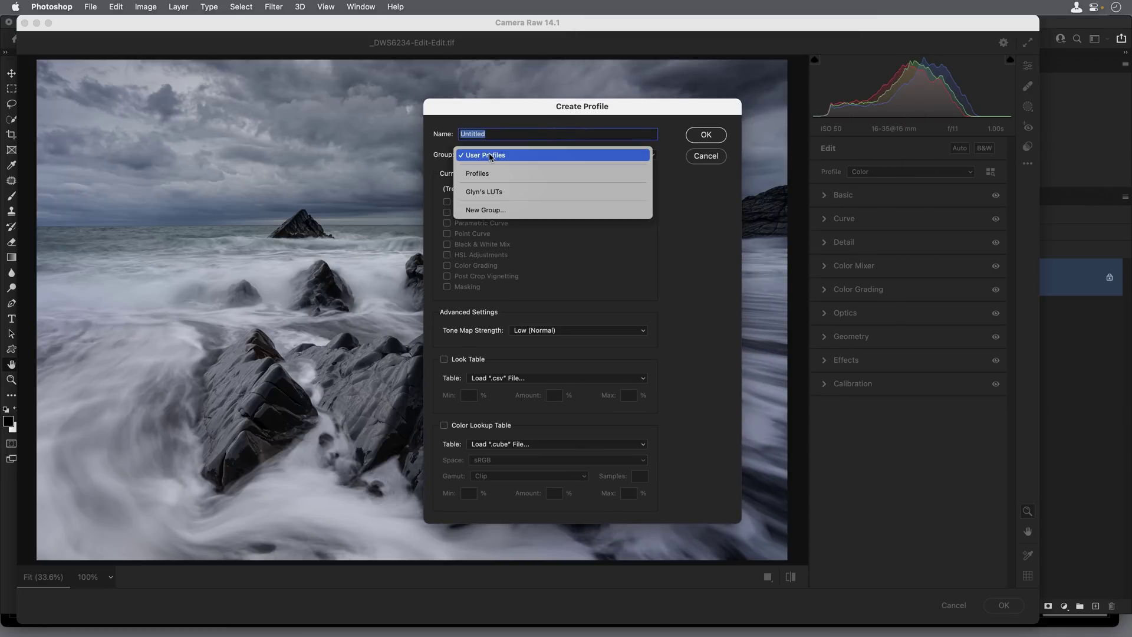
left_click(500, 193)
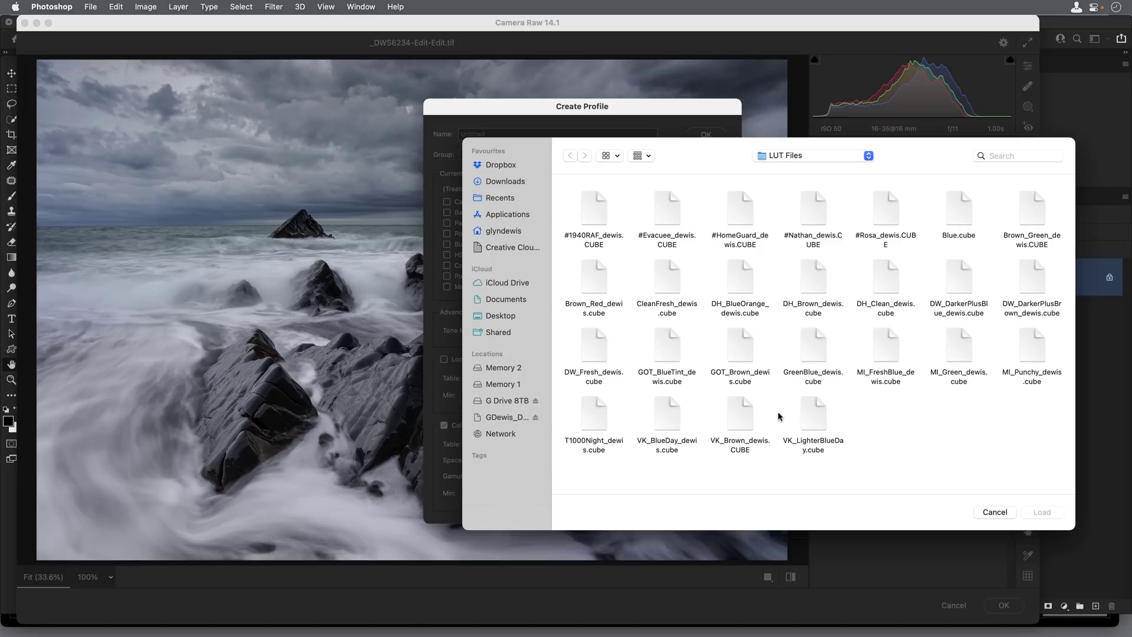
Step: Load the #HomeGuard .CUBE file as the Color Lookup Table in Adobe RGB space, and save the profile as "Home Guard"
left_click(737, 211)
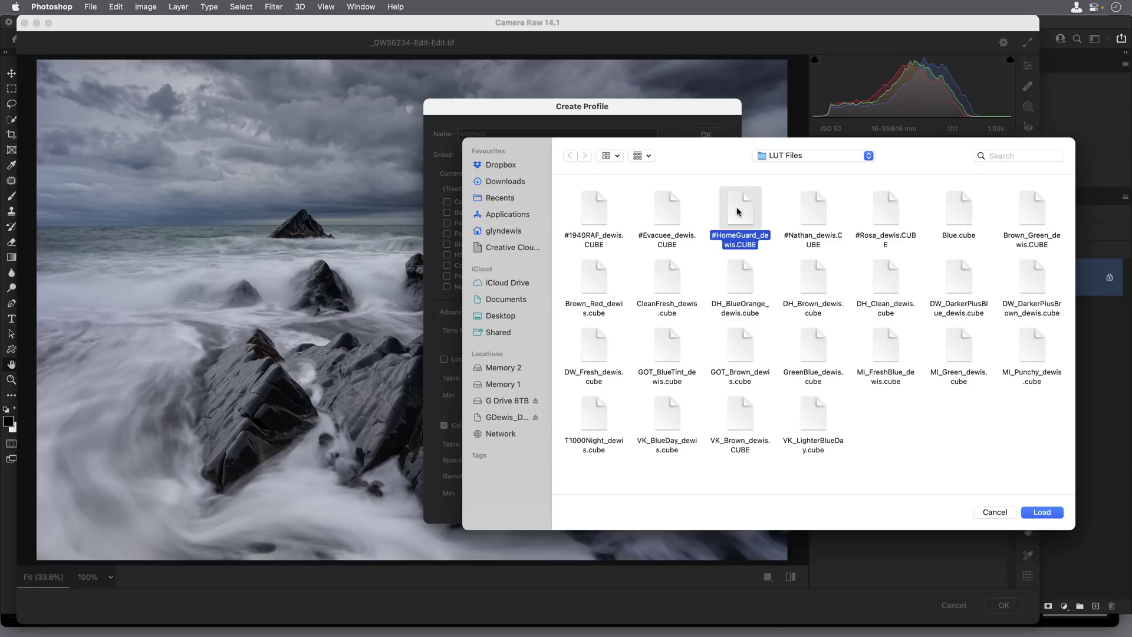
left_click(1042, 512)
left_click(485, 460)
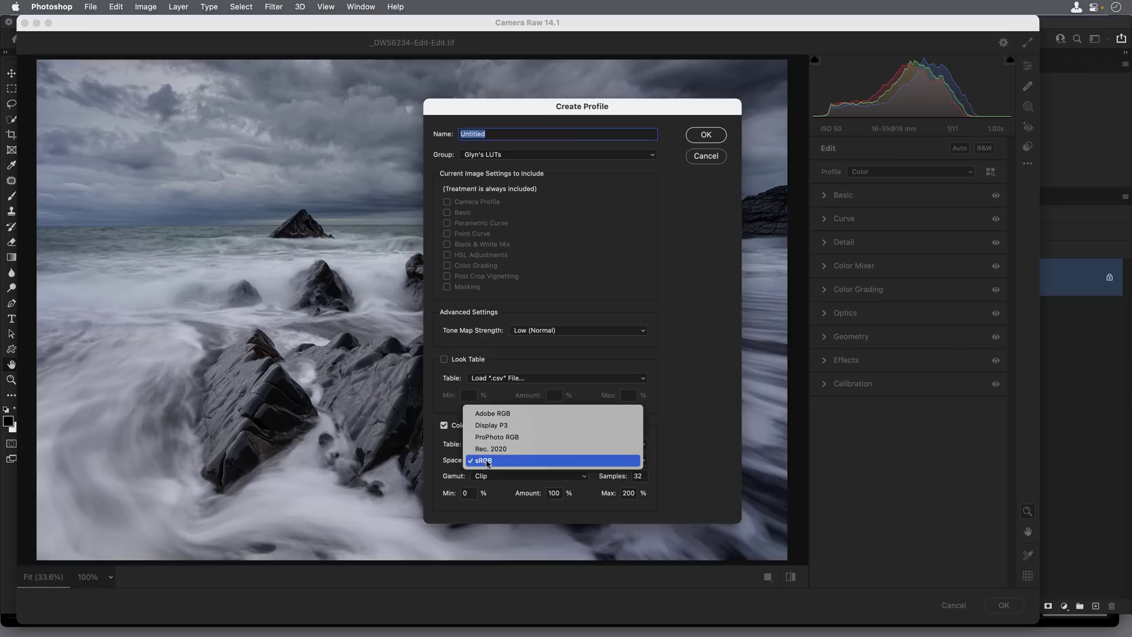
left_click(489, 414)
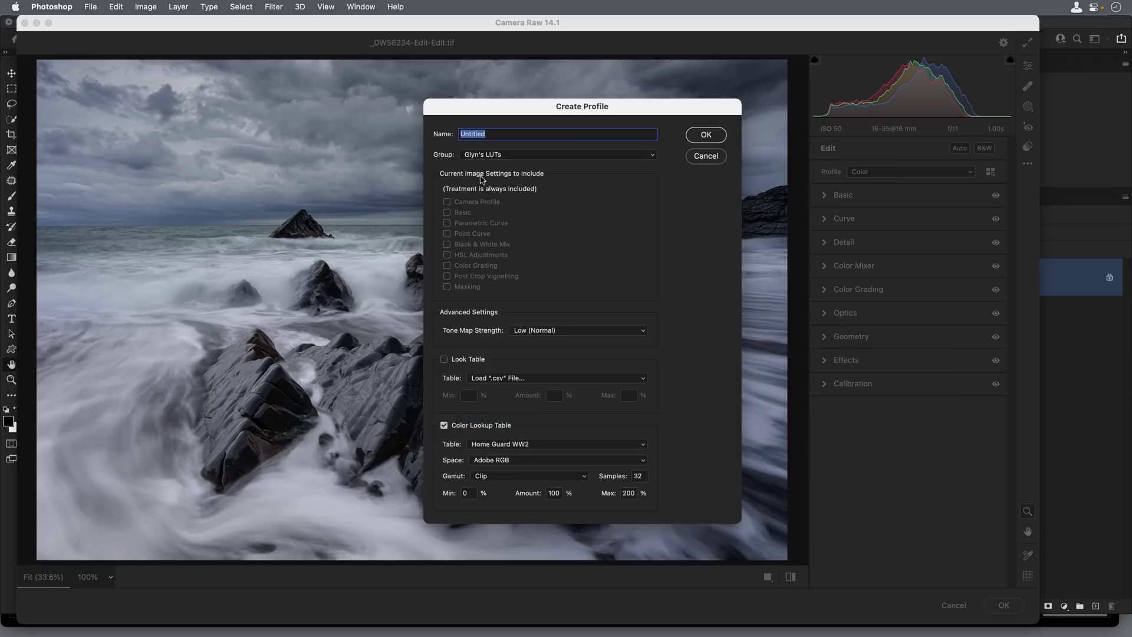
type("Home Guard")
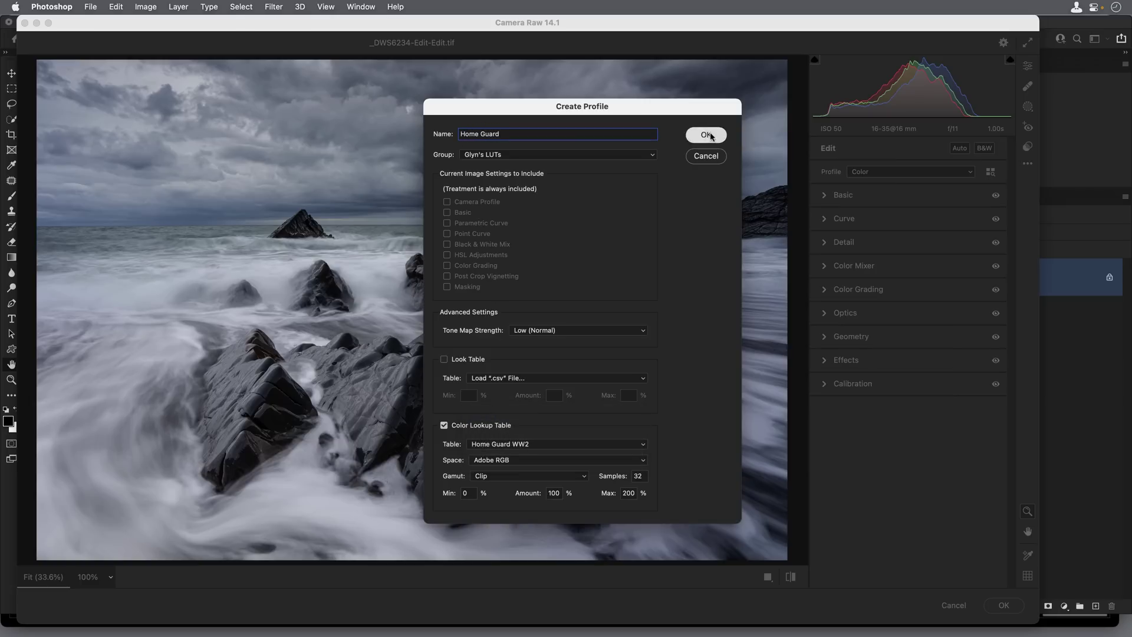
left_click(706, 135)
Step: Check the custom LUTs group for the Home Guard profile and close the Camera Raw Filter
left_click(992, 171)
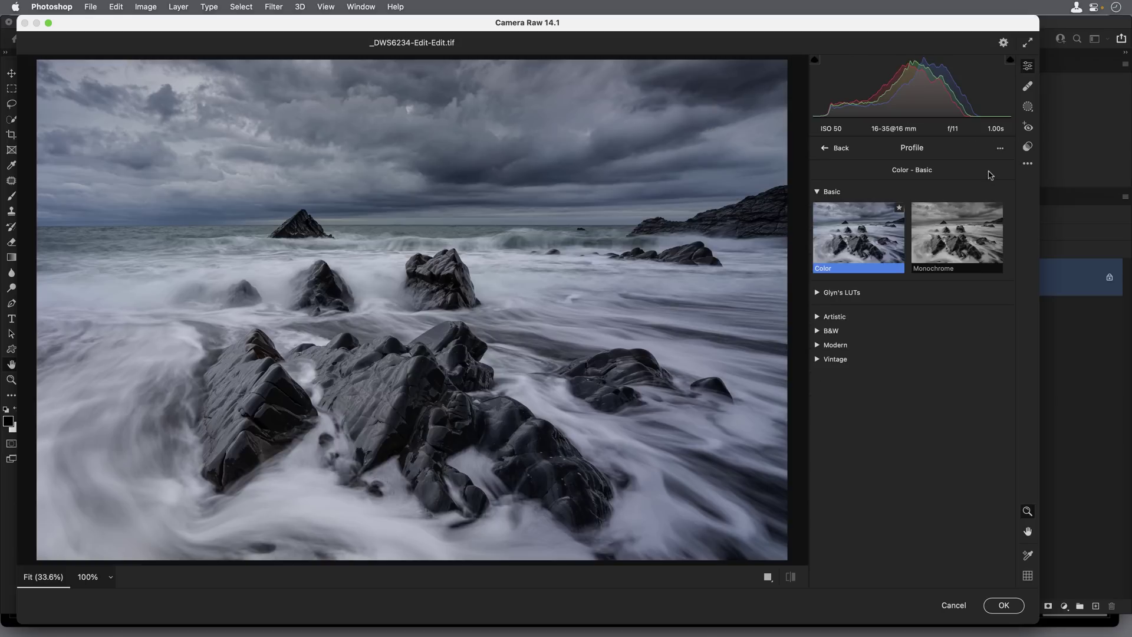
left_click(816, 293)
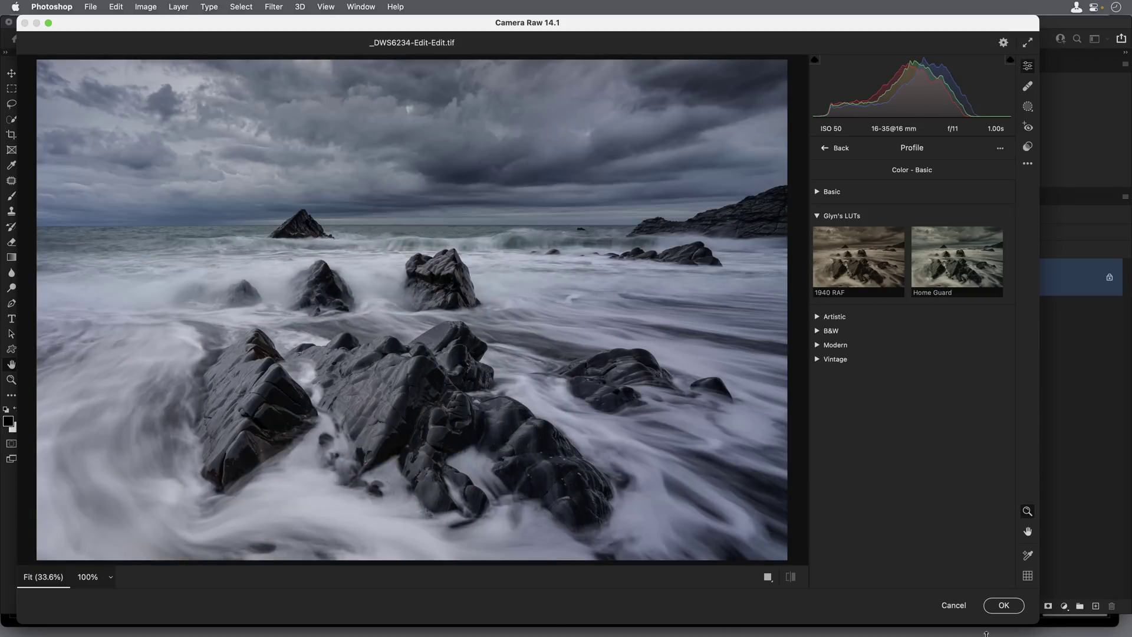
left_click(1003, 605)
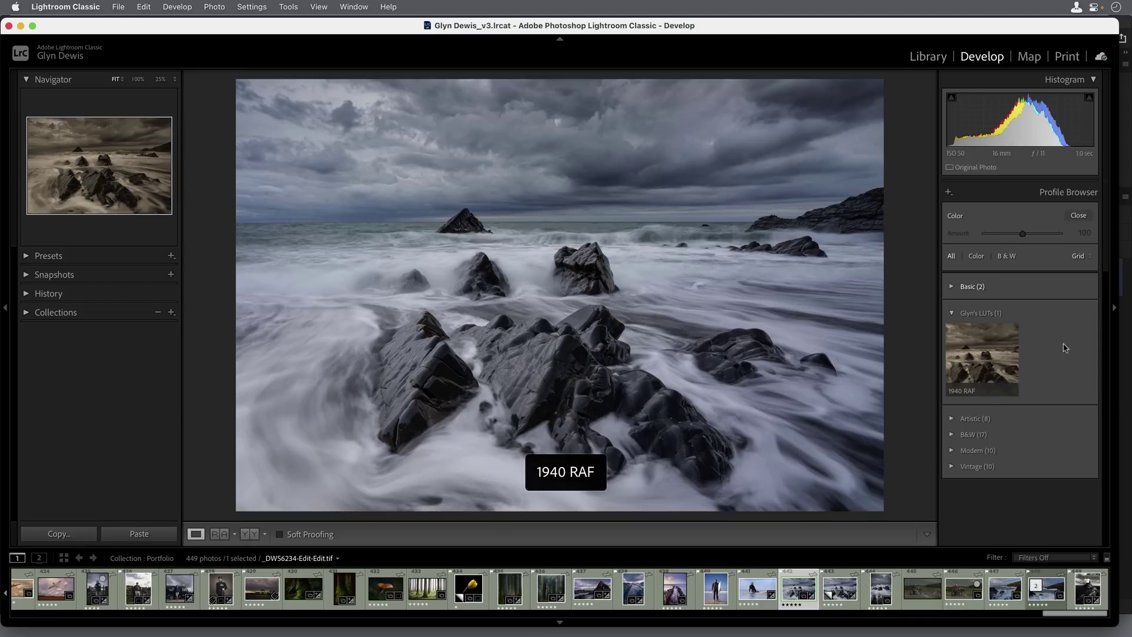
Step: Restart Lightroom Classic while keeping Photoshop open, and preview the Home Guard profile from the custom LUTs group
key("super+comma")
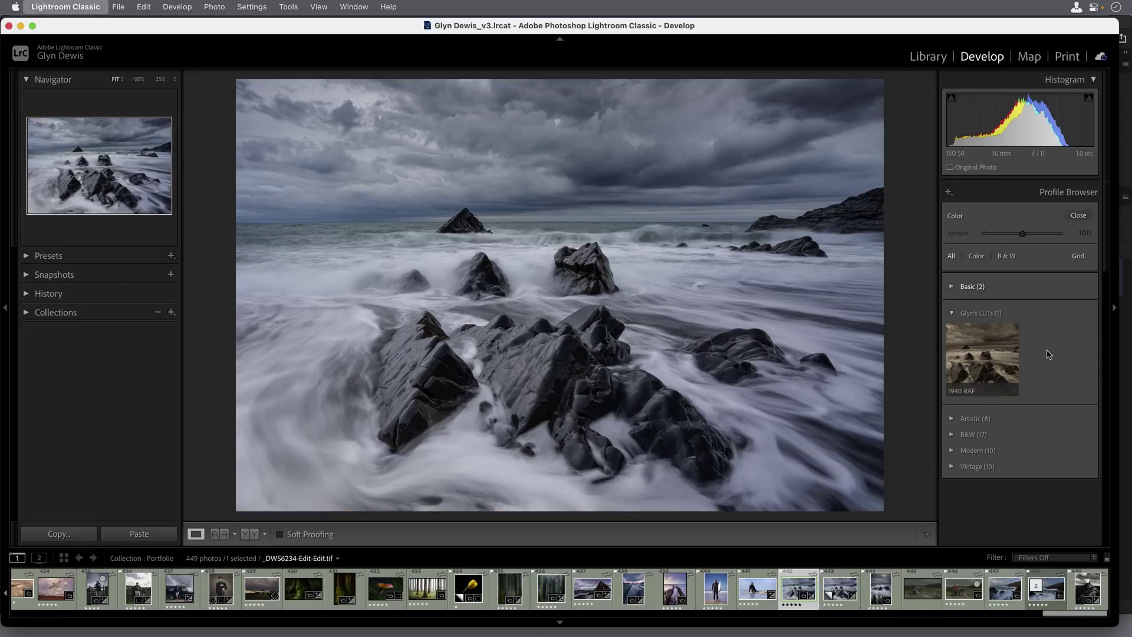
key("super+q")
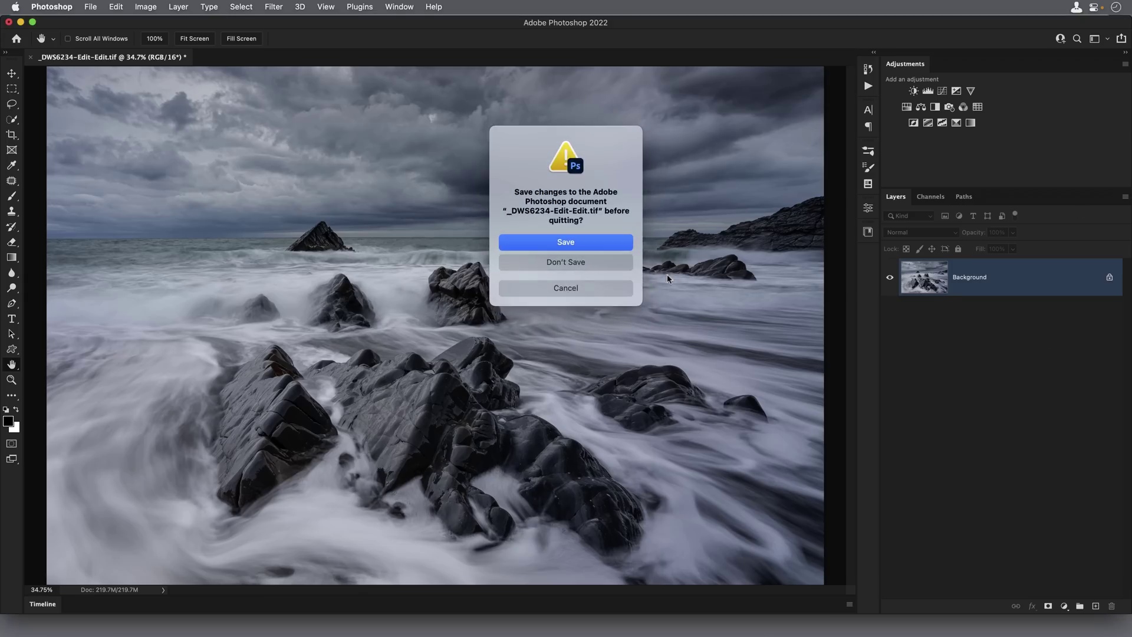
left_click(561, 287)
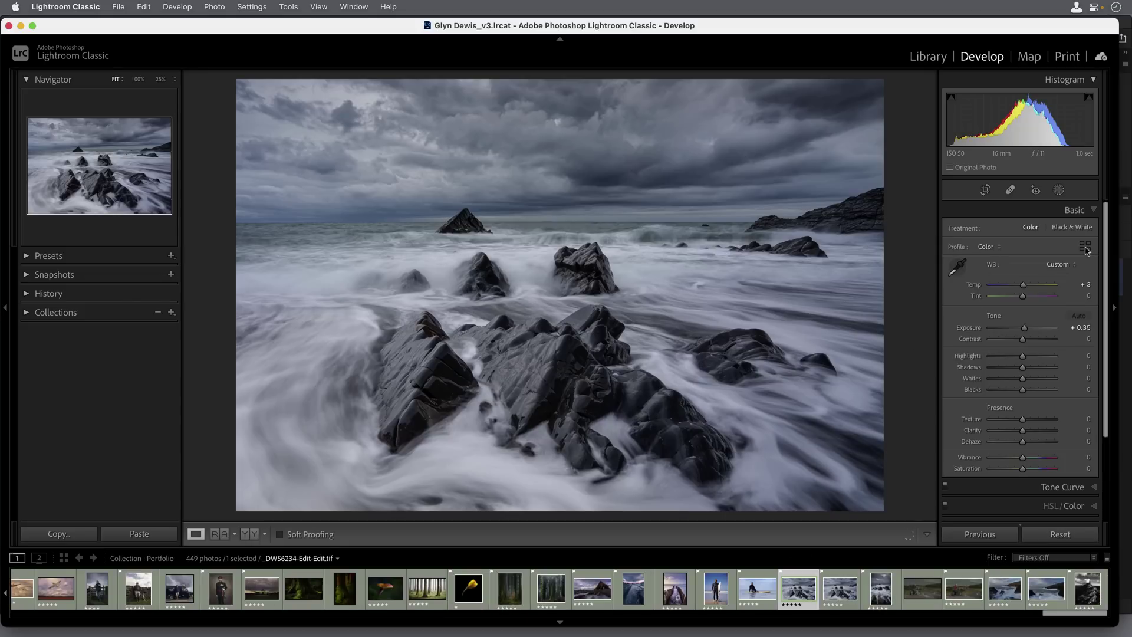
left_click(1085, 246)
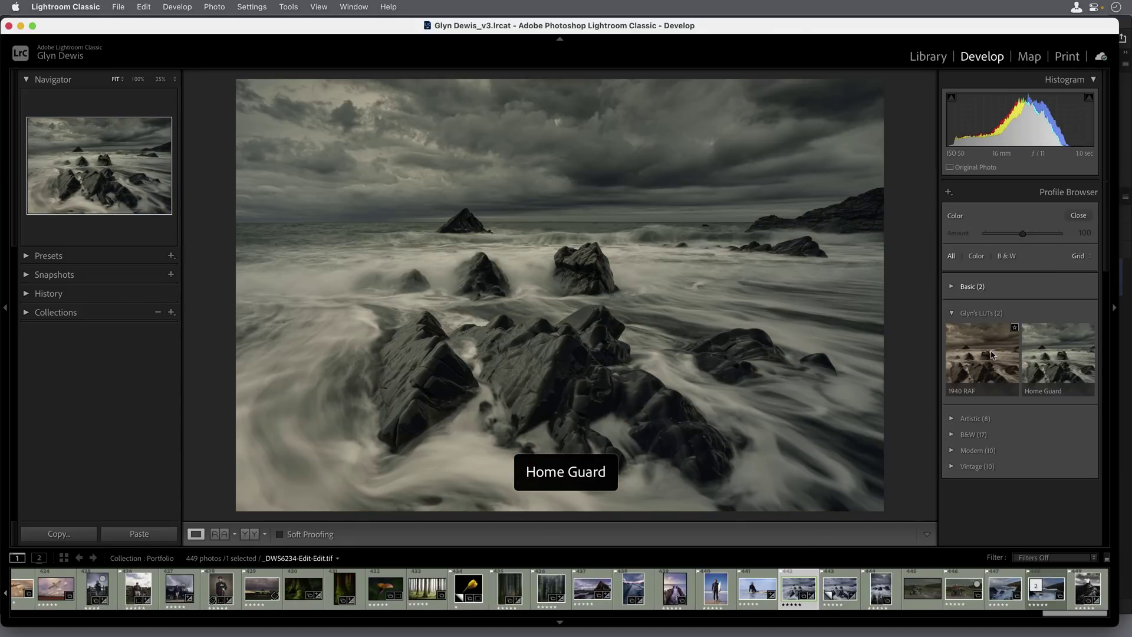
left_click(1052, 366)
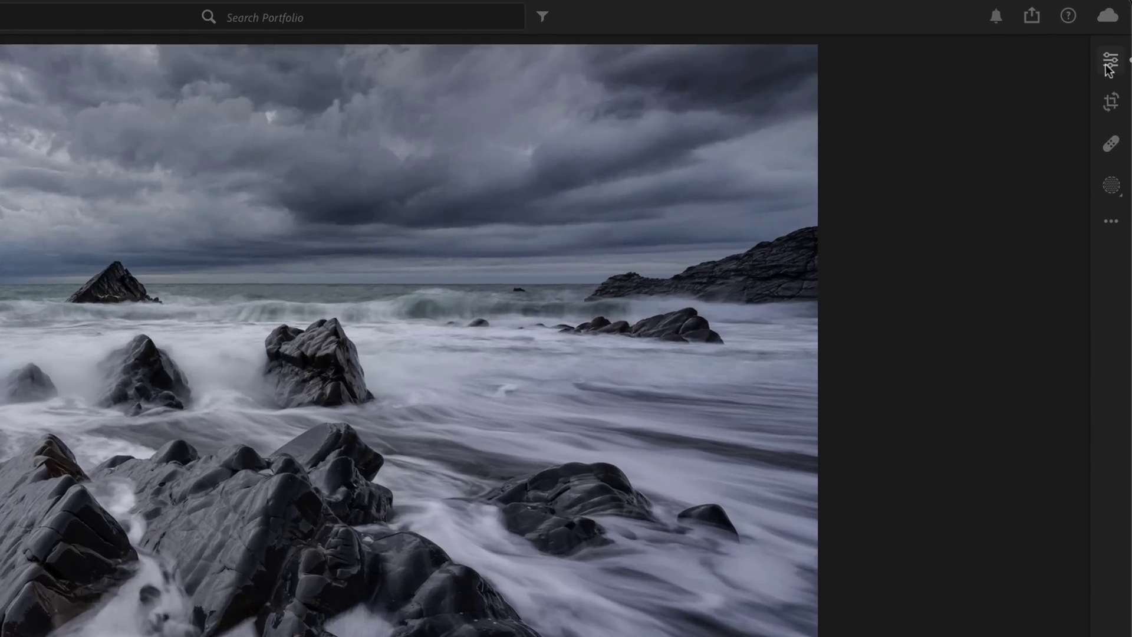
Step: Switch to Lightroom, open the photo's profile browser with Favorites collapsed, and start importing profiles
left_click(1110, 61)
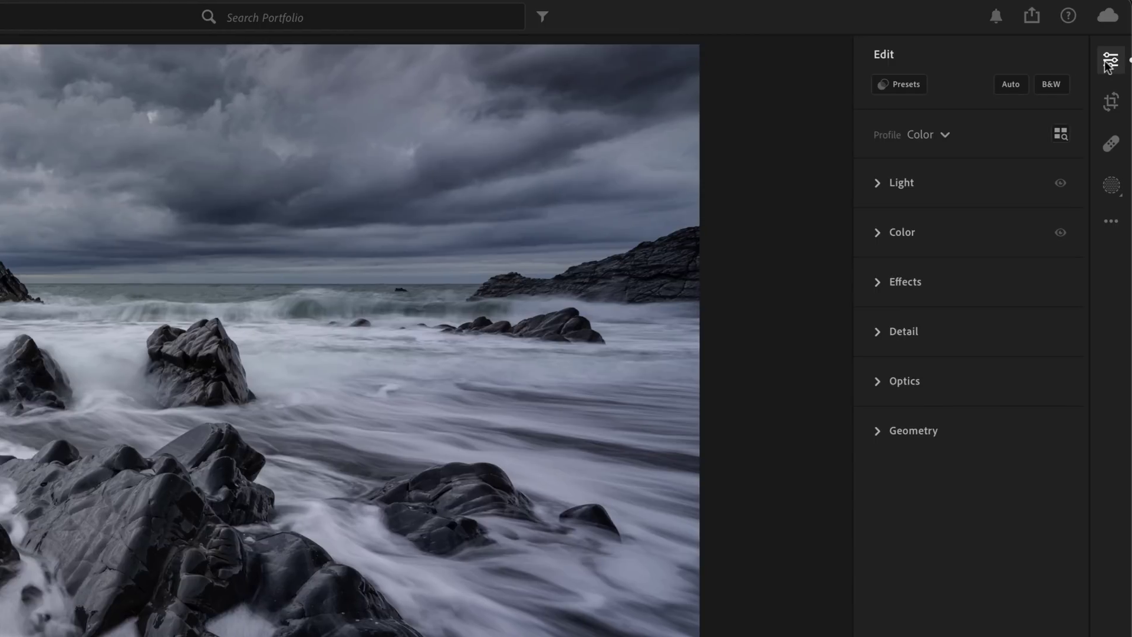
left_click(1057, 136)
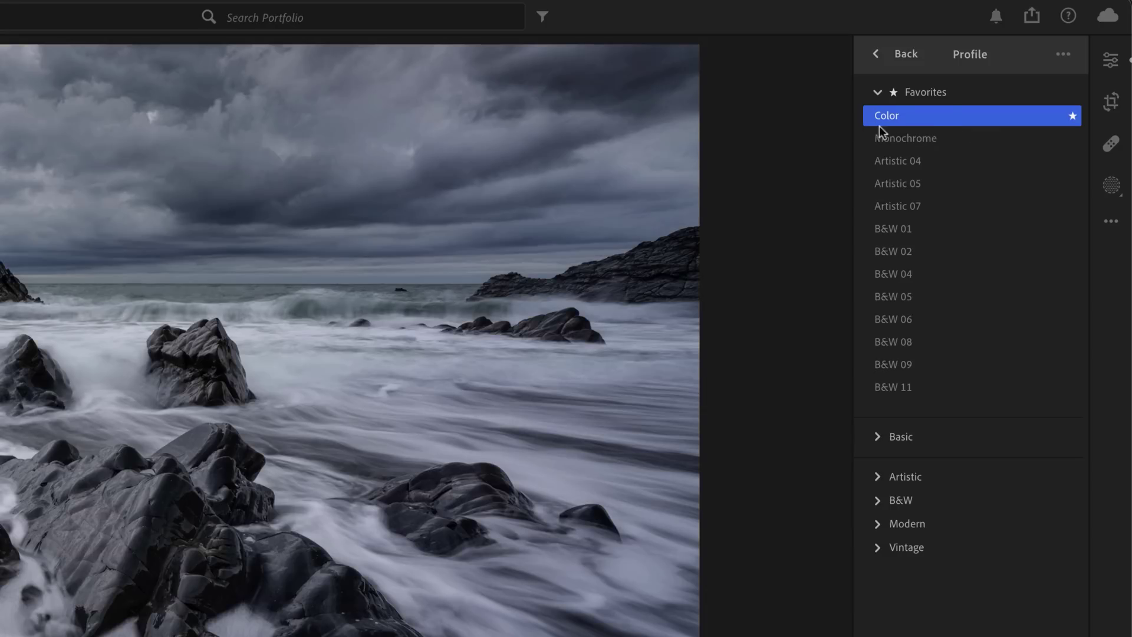
left_click(878, 93)
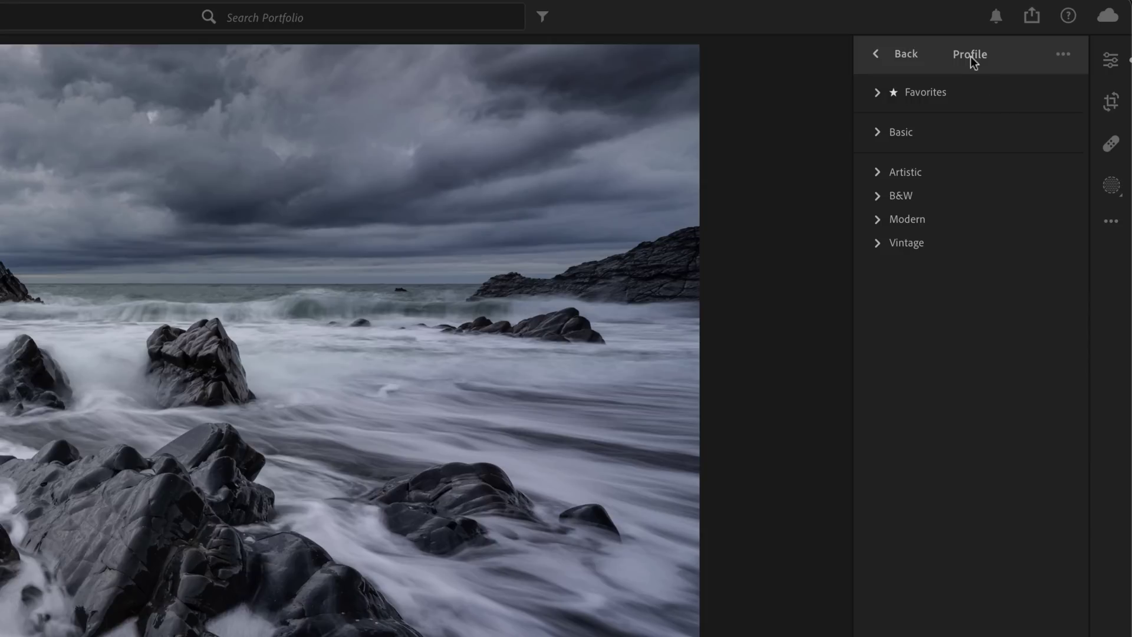
left_click(1062, 56)
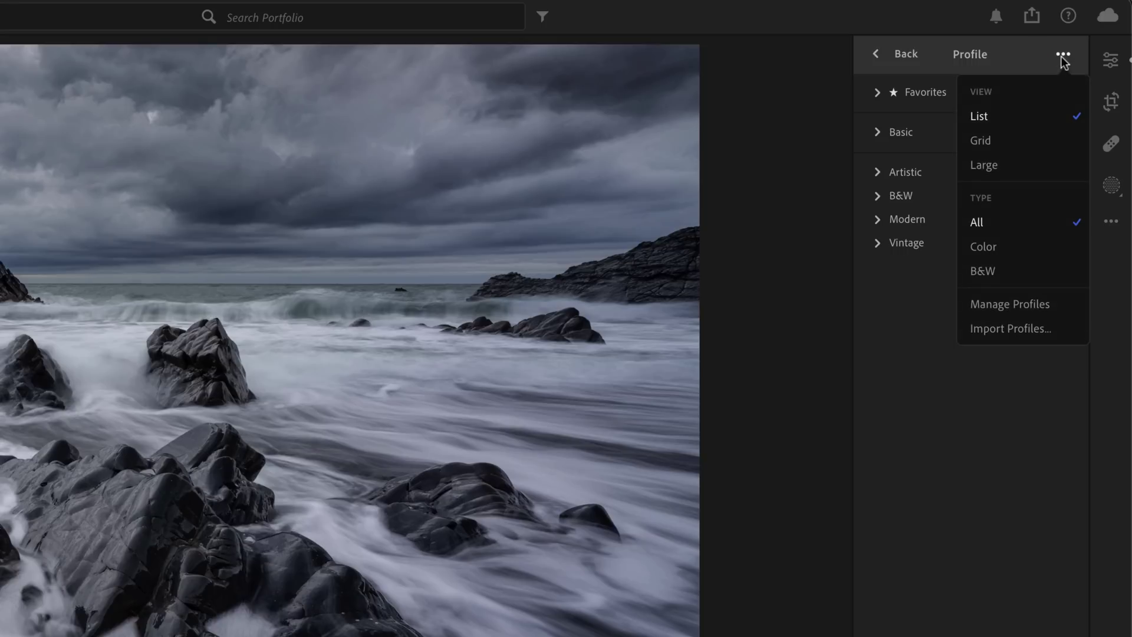
left_click(994, 329)
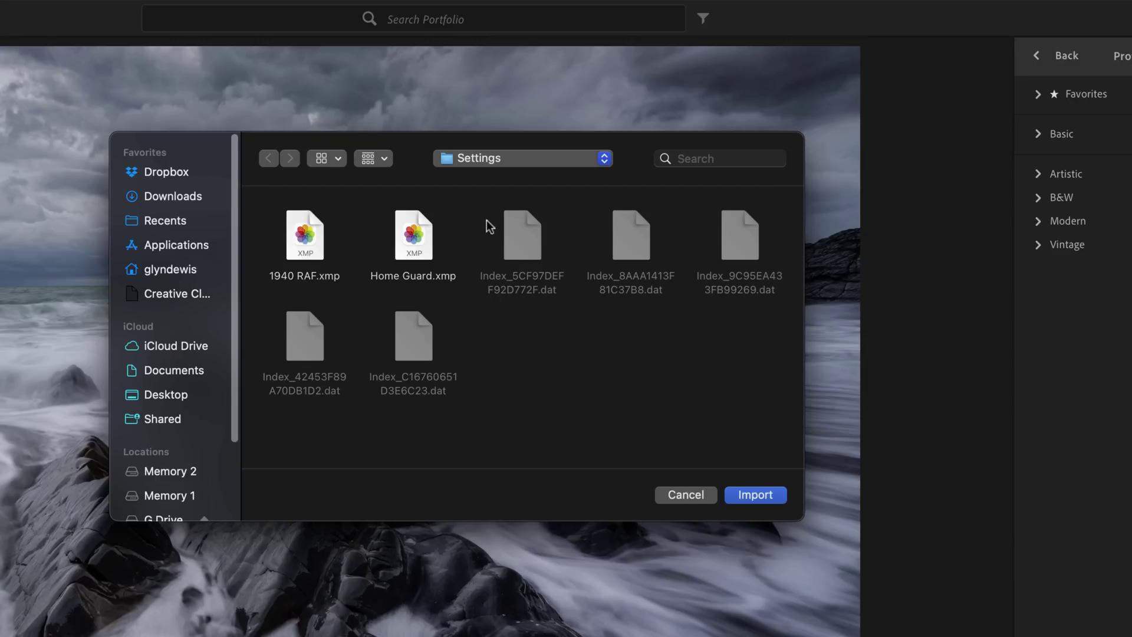
Step: Browse from the user Library folder through Application Support, Adobe and CameraRaw to the Settings folder
left_click(480, 158)
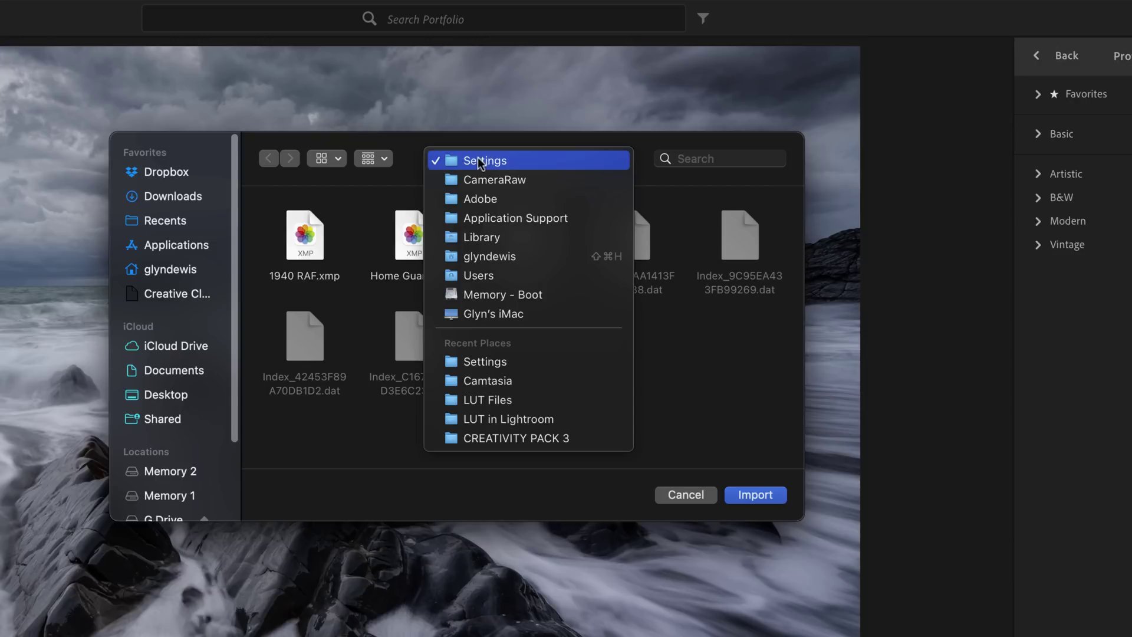
left_click(475, 235)
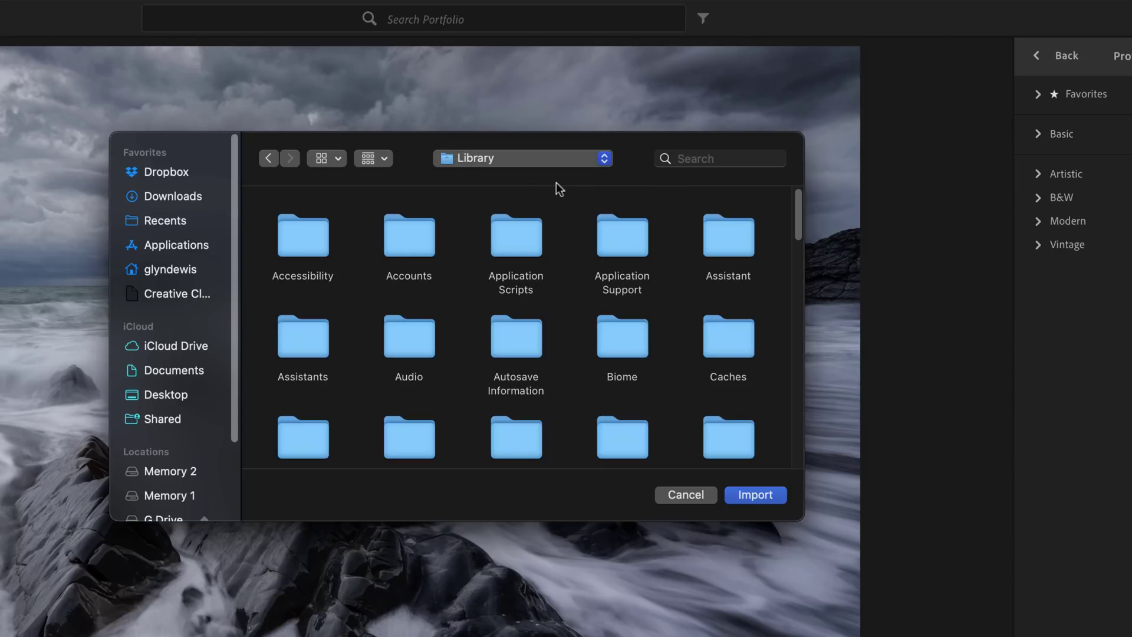
double_click(614, 231)
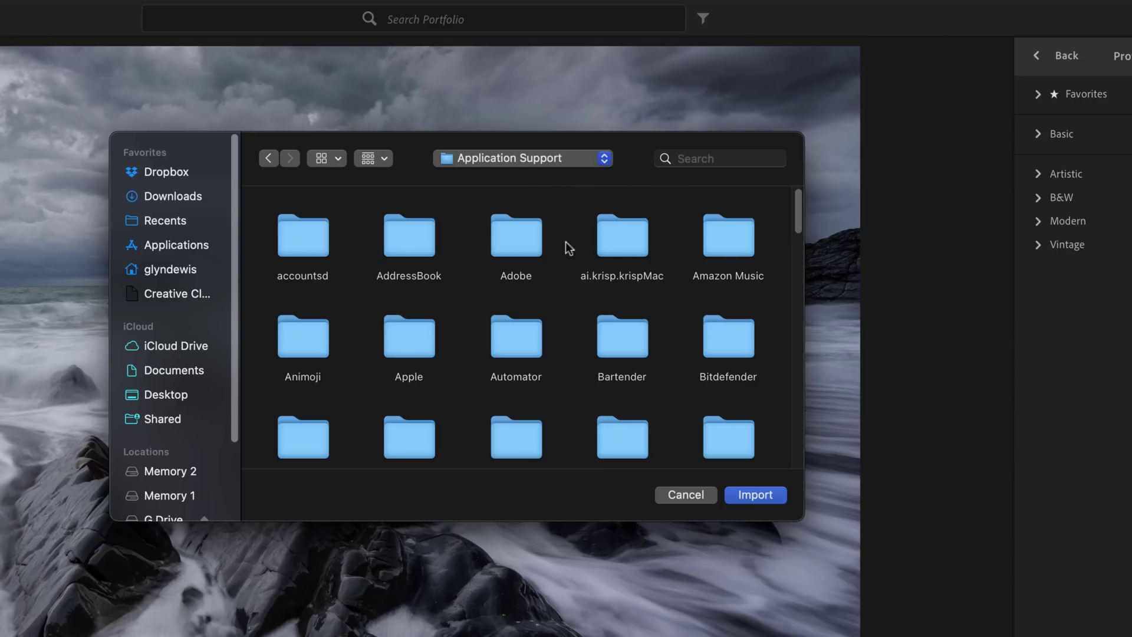
double_click(511, 231)
scroll(472, 330, "down", 3)
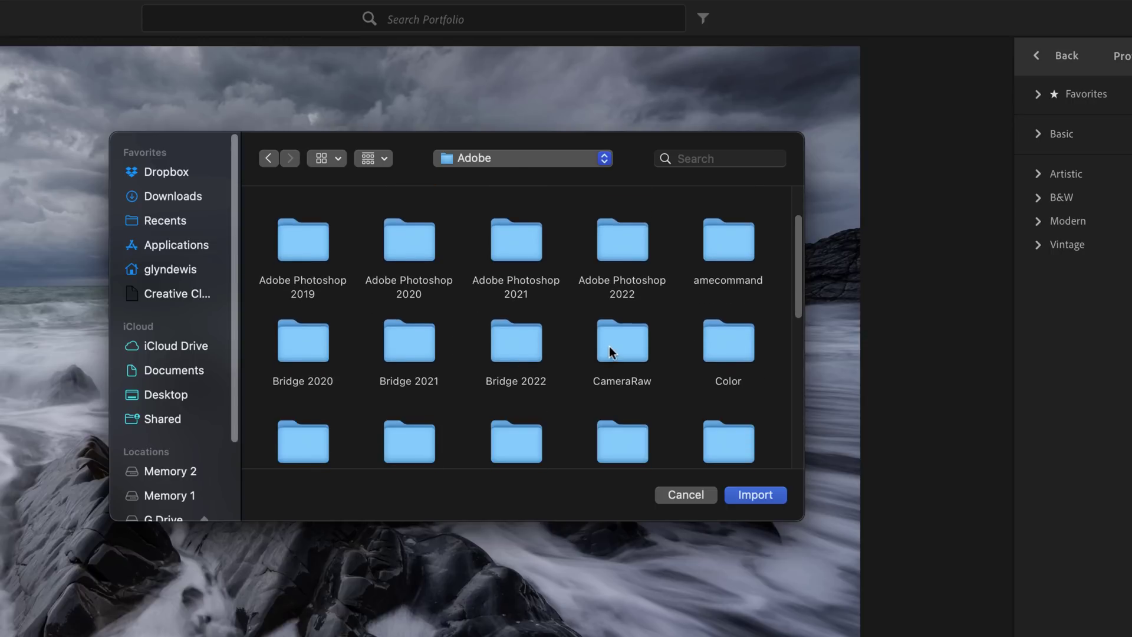
double_click(609, 347)
scroll(585, 344, "down", 2)
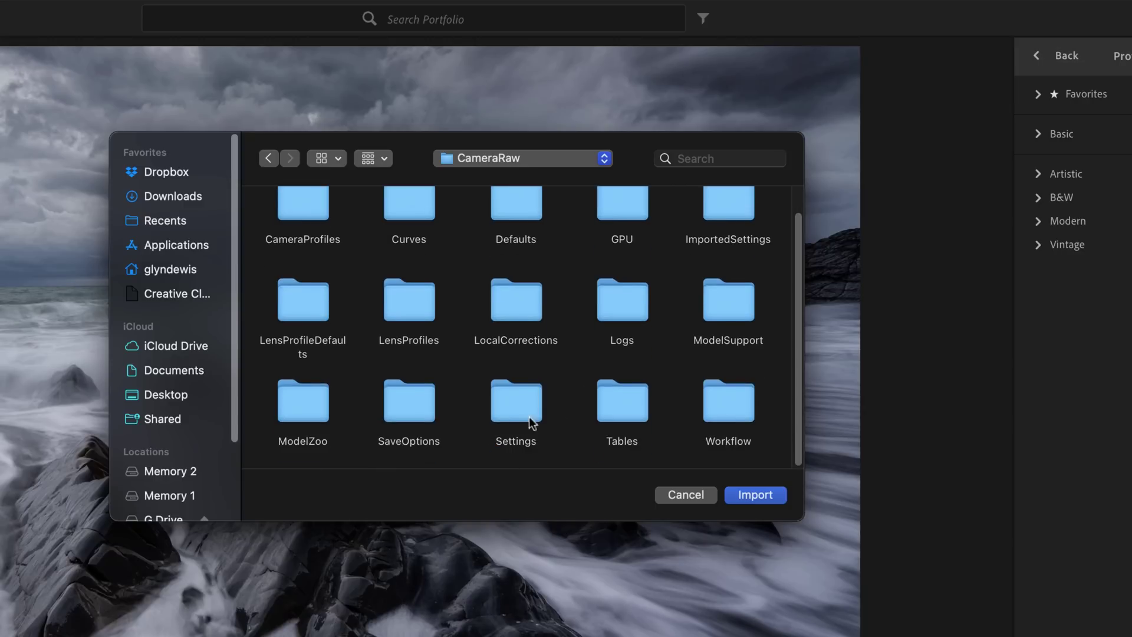
double_click(511, 398)
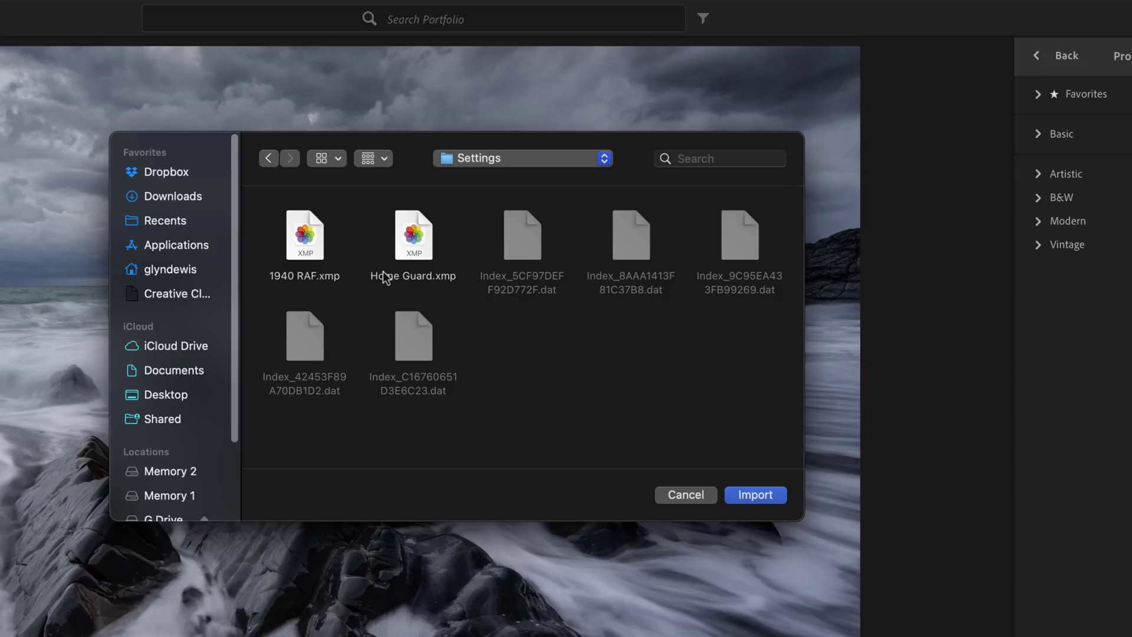
Step: Import both 1940 RAF.xmp and Home Guard.xmp from the Settings folder as profiles
left_click(317, 237)
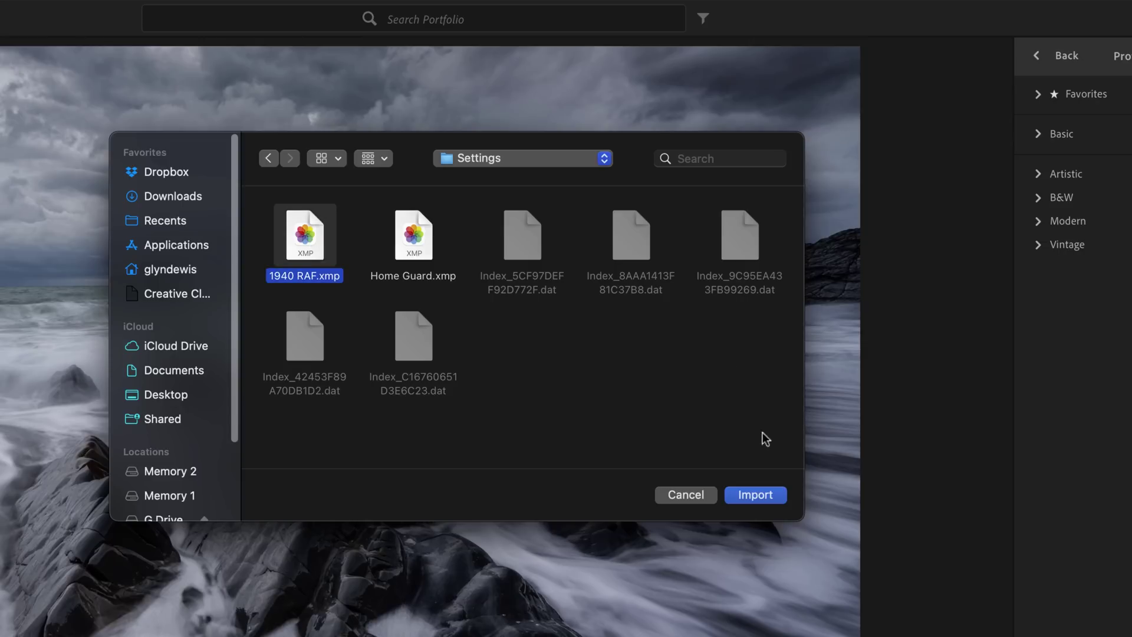
left_click(414, 242, "super")
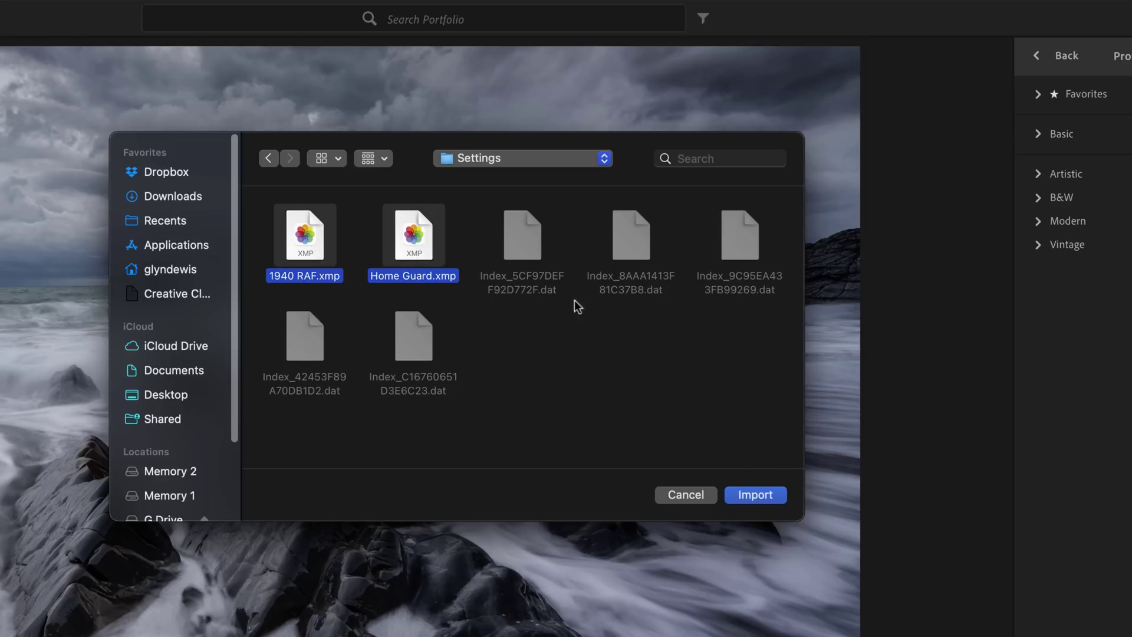
left_click(754, 495)
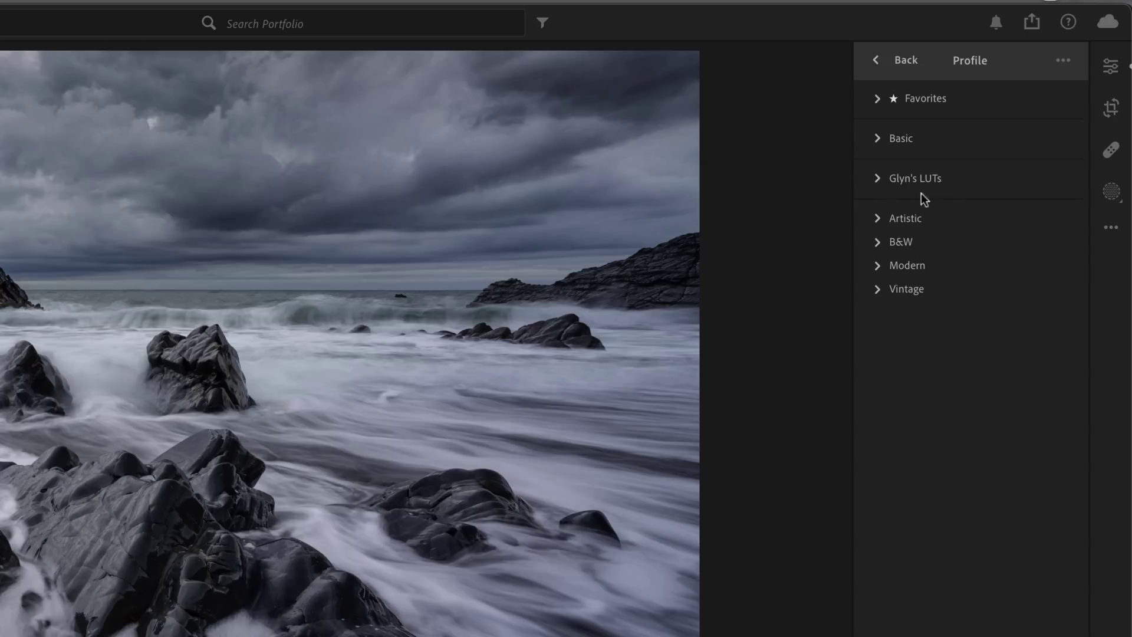
Step: Expand the custom LUTs group in the profile browser and show the profiles in Grid view
left_click(877, 181)
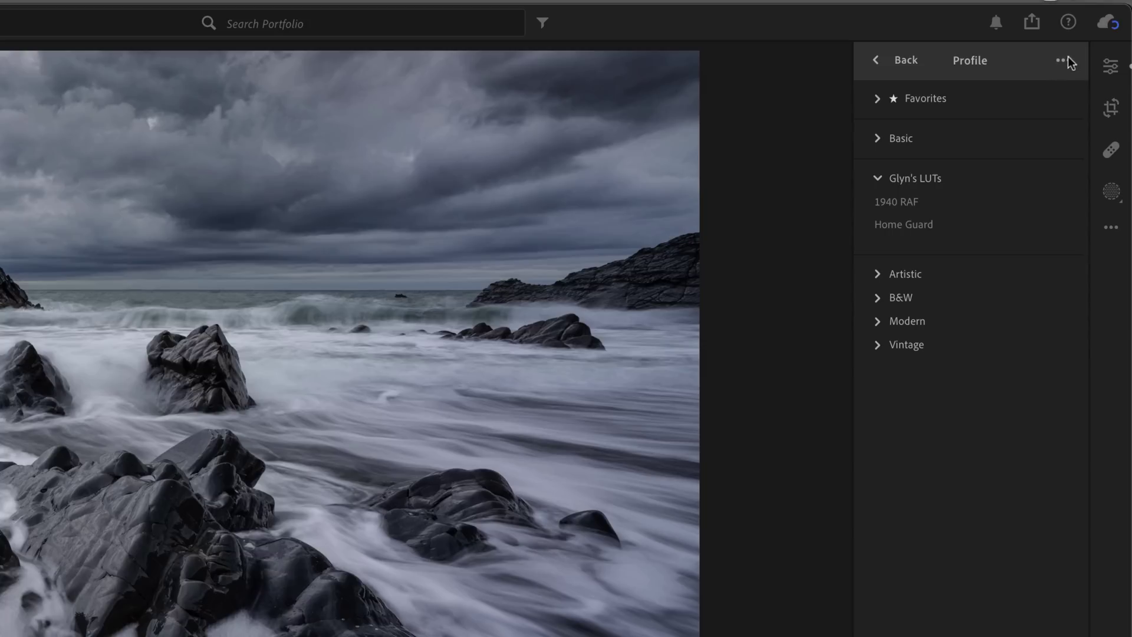
left_click(1064, 60)
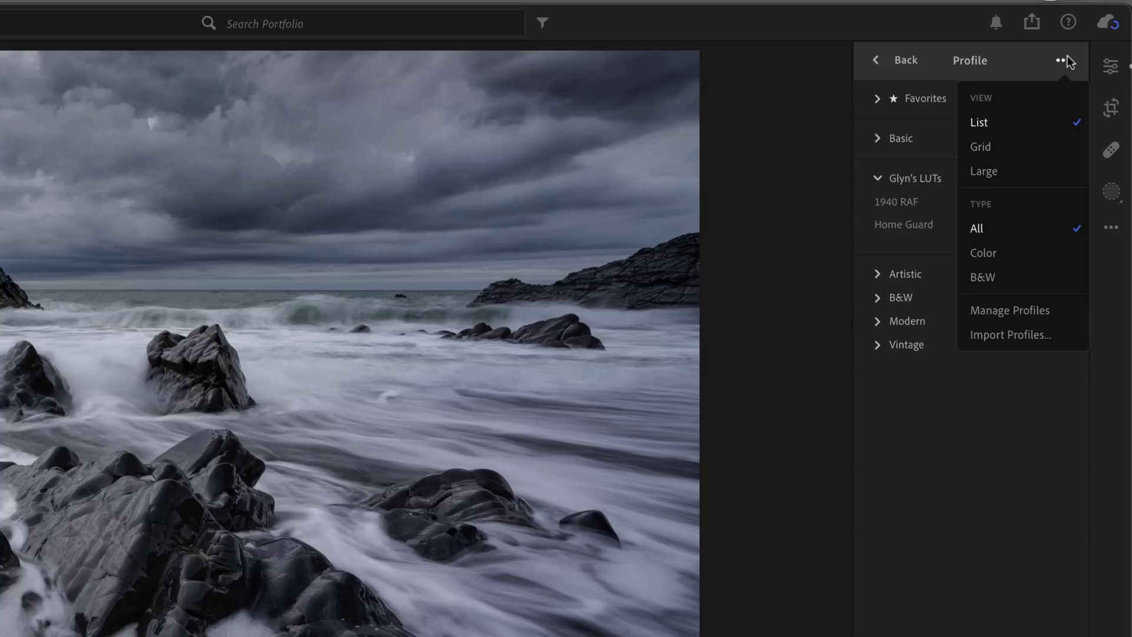
left_click(985, 150)
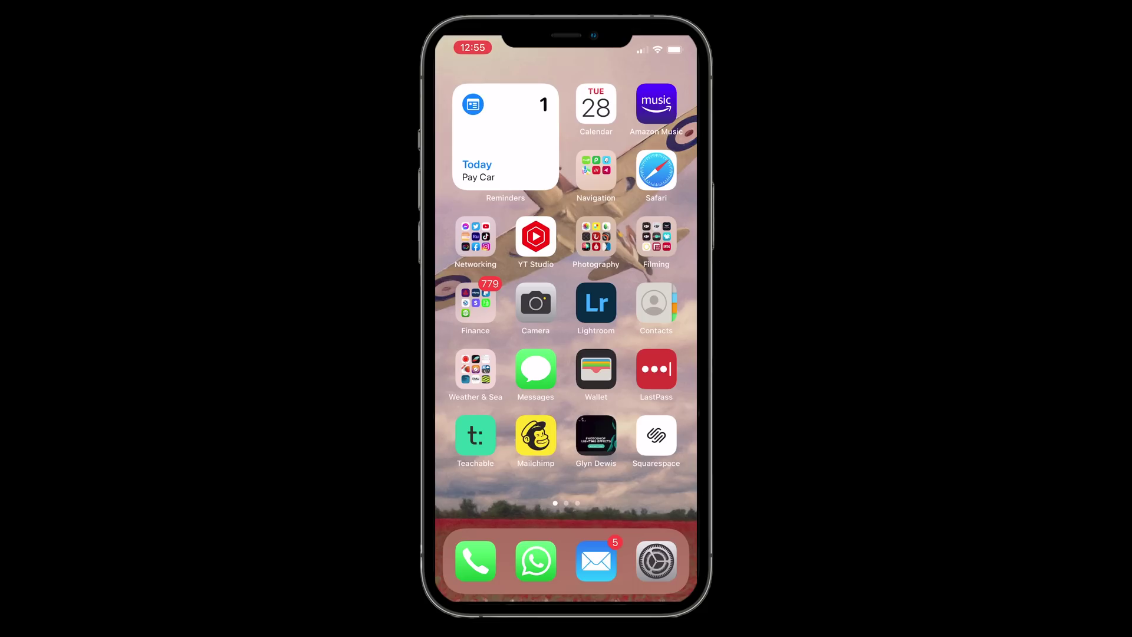
Step: In Lightroom on the phone, open the rocky seascape from the Landscape album and view the custom LUTs group among its profiles
left_click(596, 303)
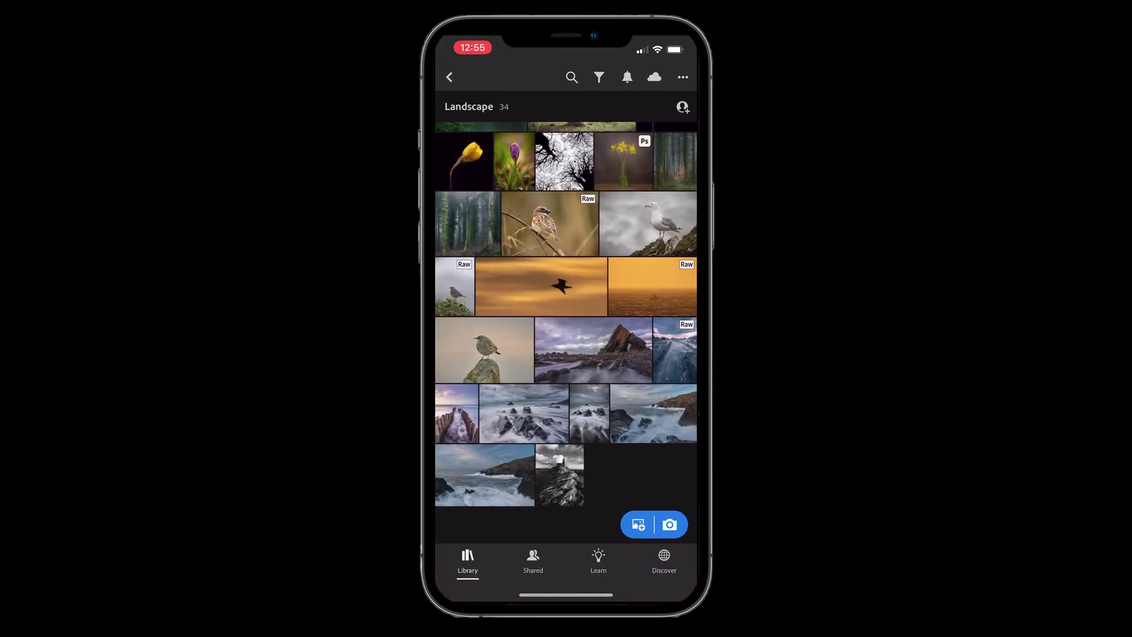
left_click(524, 414)
left_click_drag(667, 560, 448, 560)
left_click(576, 561)
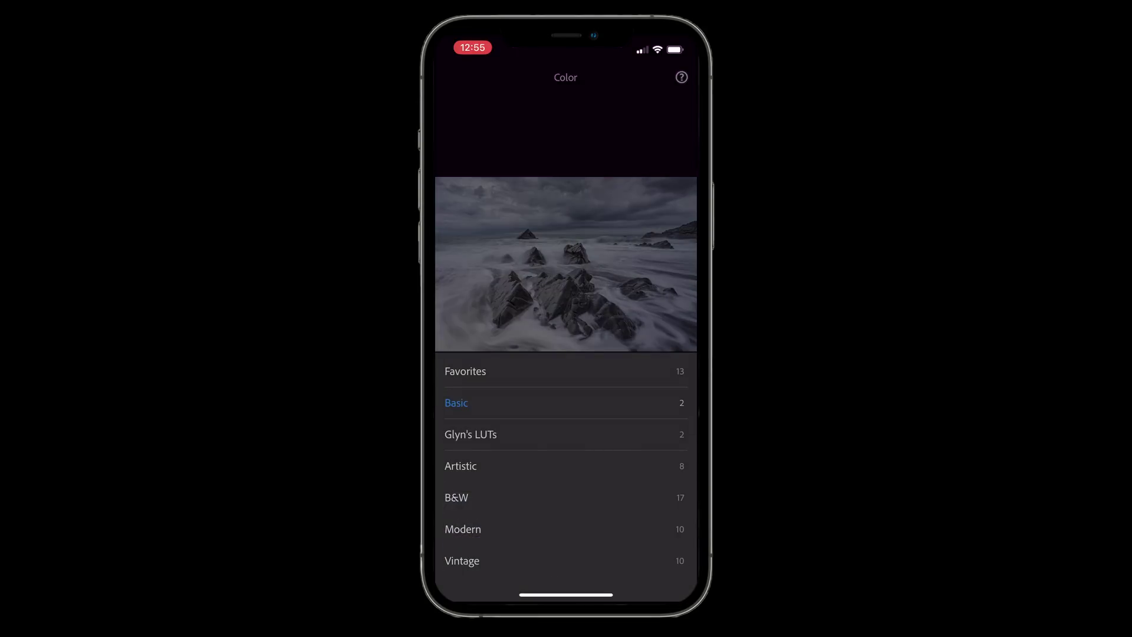
left_click(471, 434)
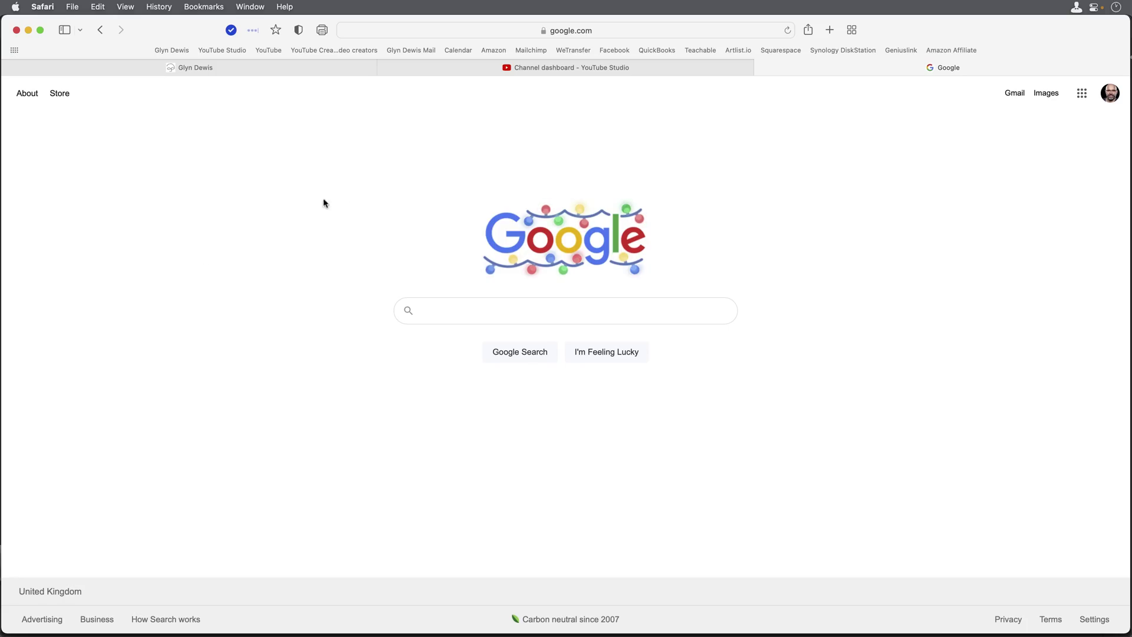
Step: Switch to Safari and open the Lightroom web editor at lightroom.adobe.com
left_click(391, 33)
key("BackSpace")
type("adobe.lightroom")
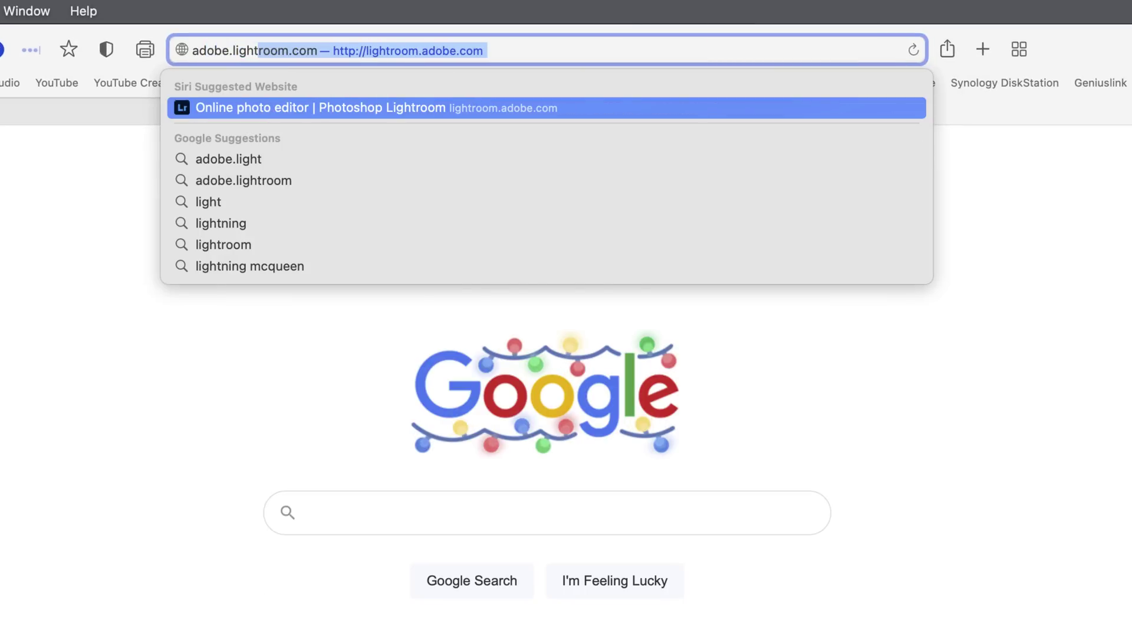
key("Return")
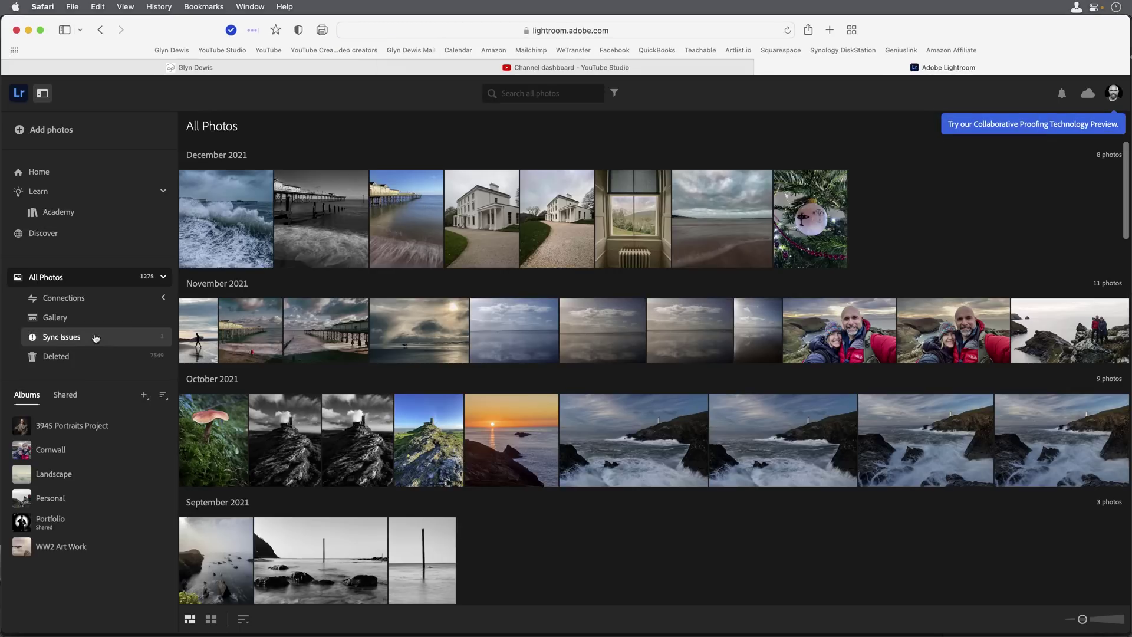
Step: Open the rocky seascape from the Landscape album for editing and expand the custom LUTs group in its profile browser
left_click(45, 480)
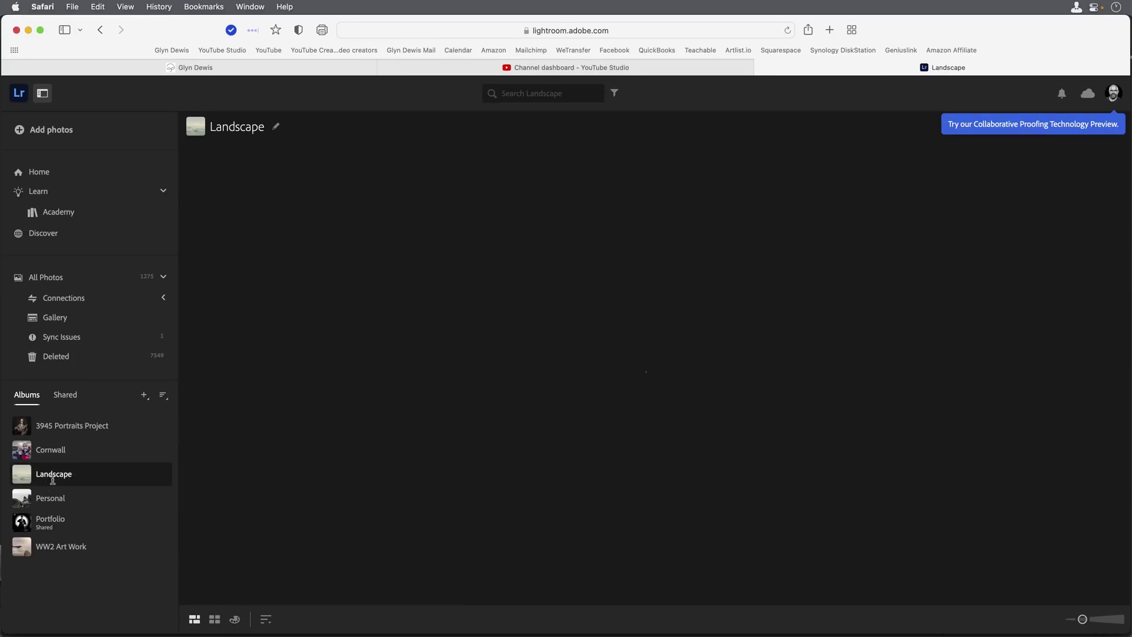
left_click(684, 461)
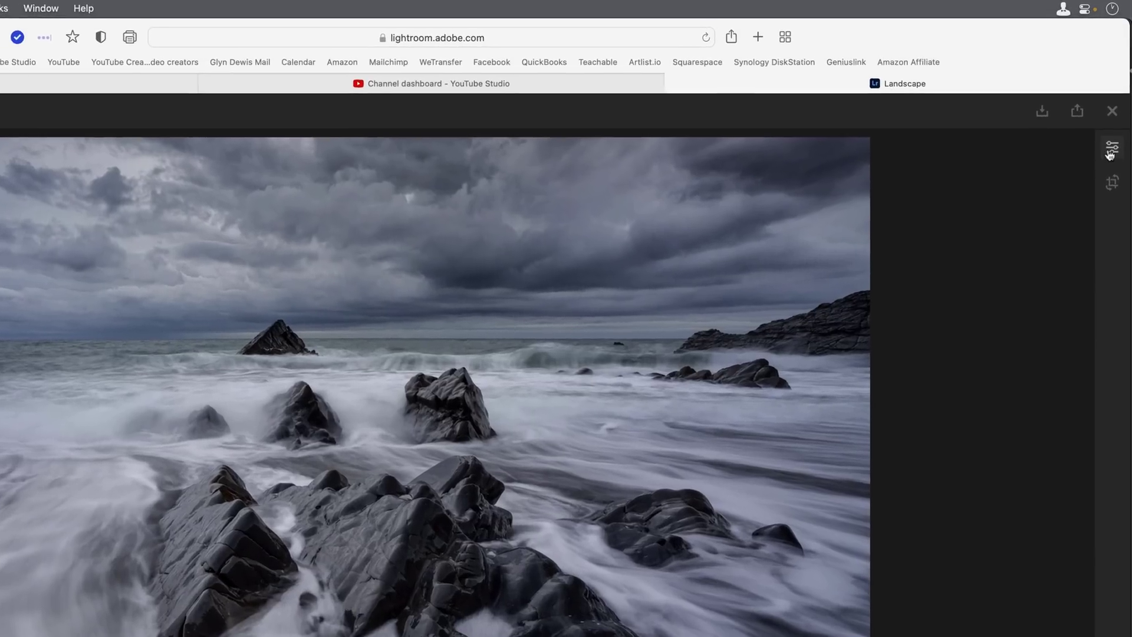
left_click(1115, 118)
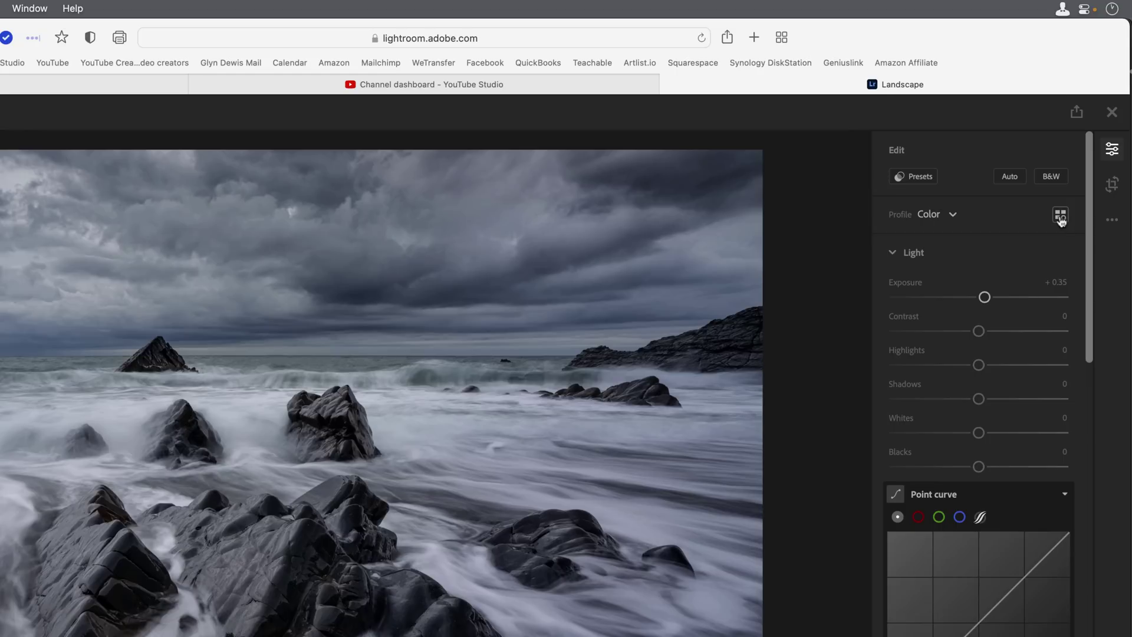
left_click(1059, 216)
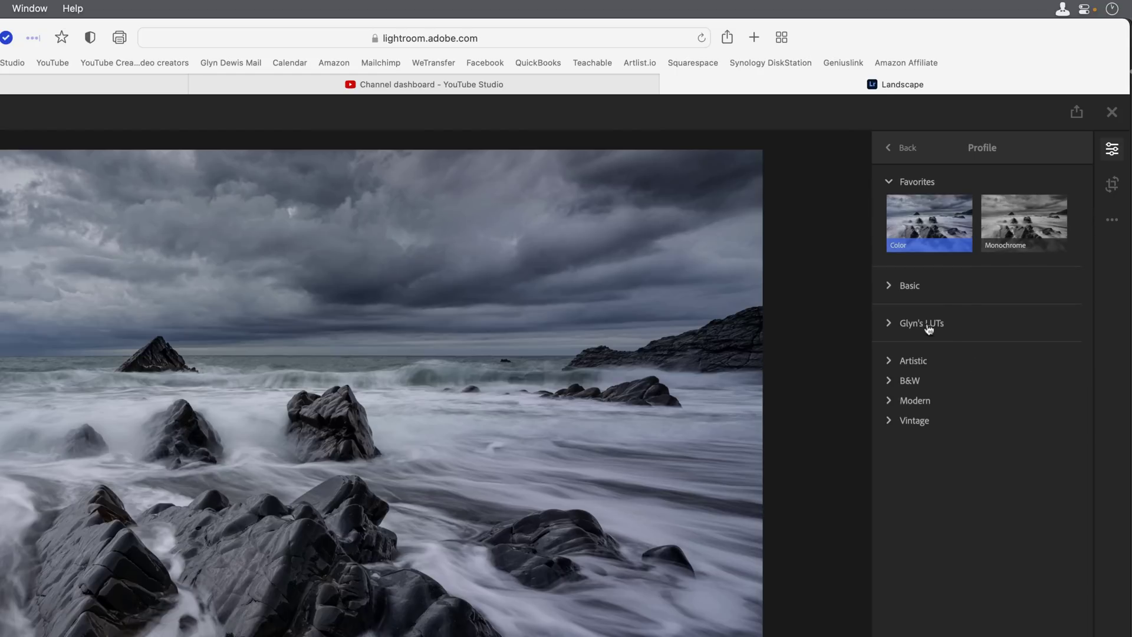
left_click(888, 326)
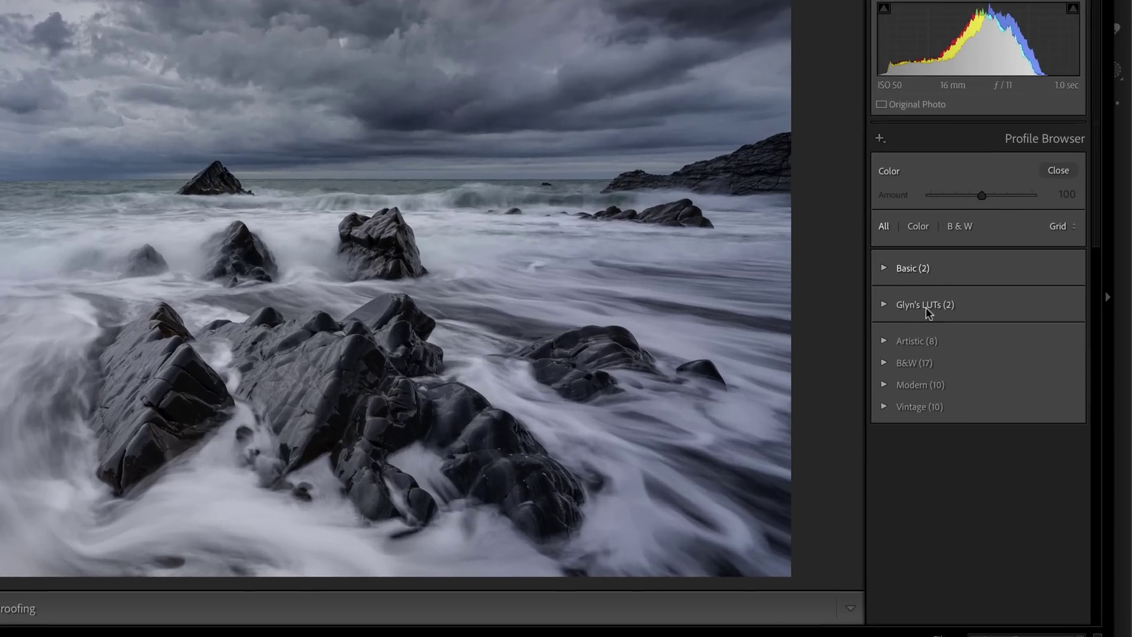
Step: In Lightroom Classic, expand the custom LUTs group, check the 1940 RAF profile's options, and permanently delete the whole profile group
left_click(885, 305)
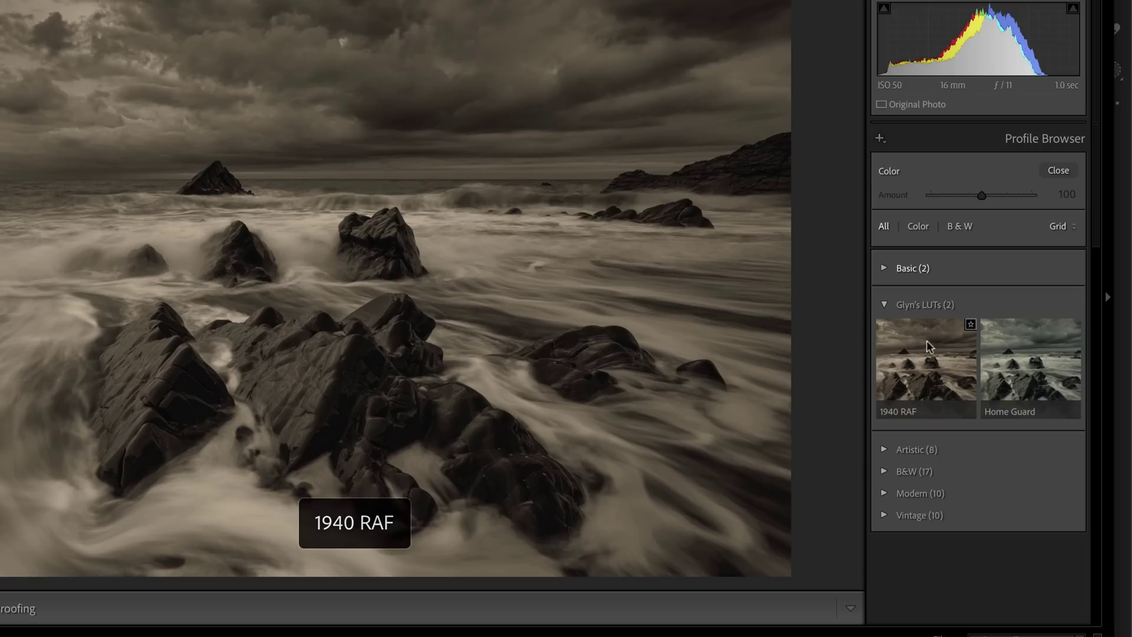
right_click(924, 353)
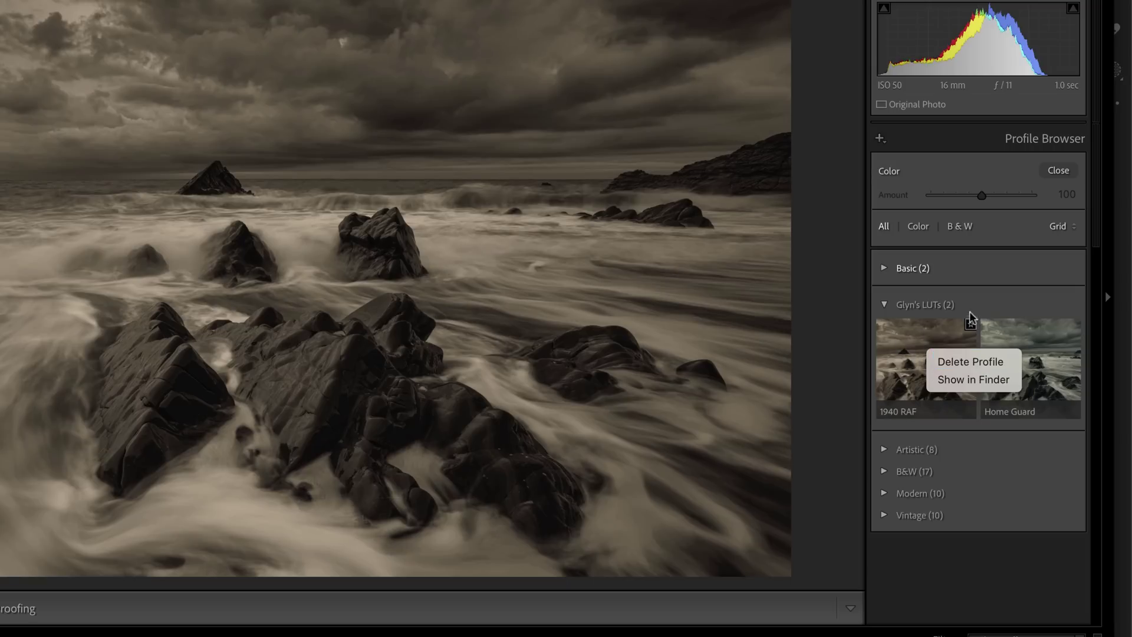
left_click(913, 303)
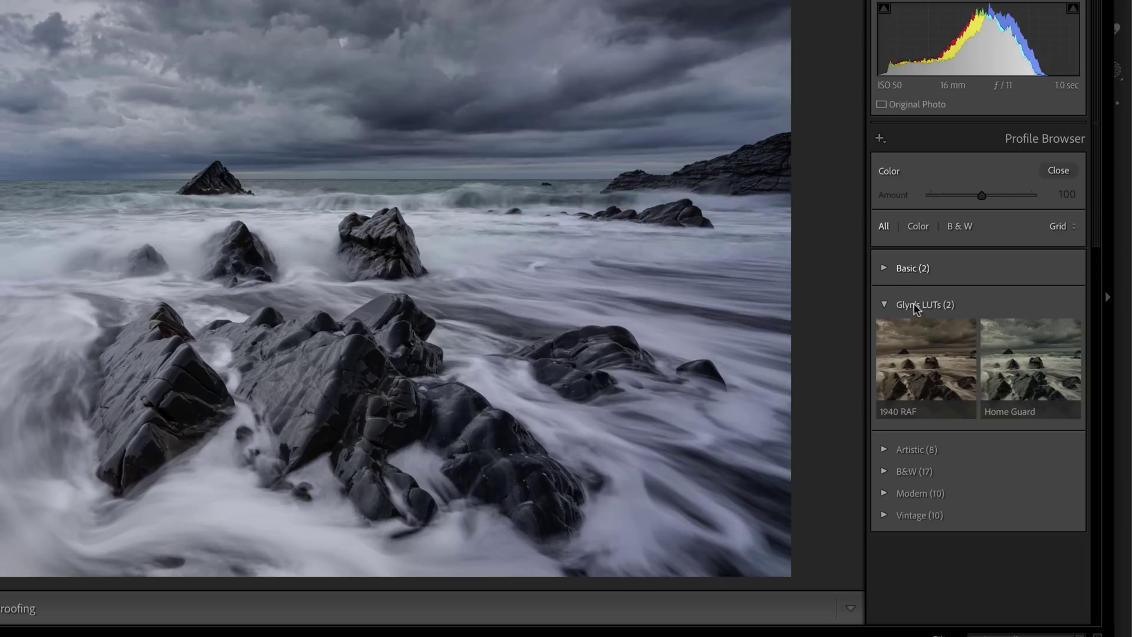
right_click(923, 302)
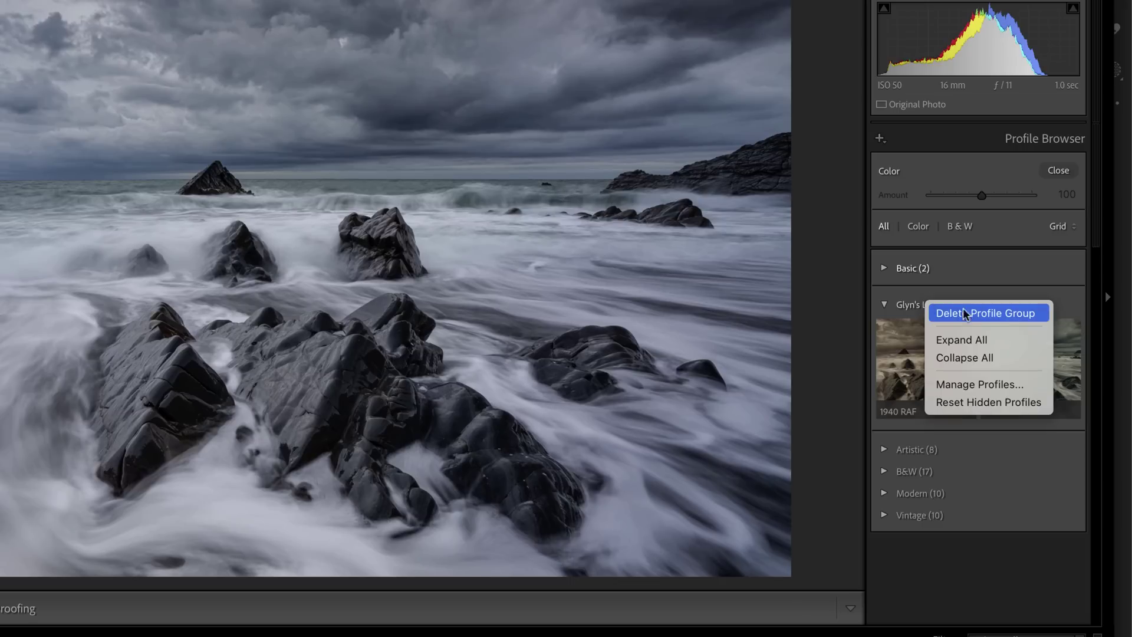
left_click(1005, 313)
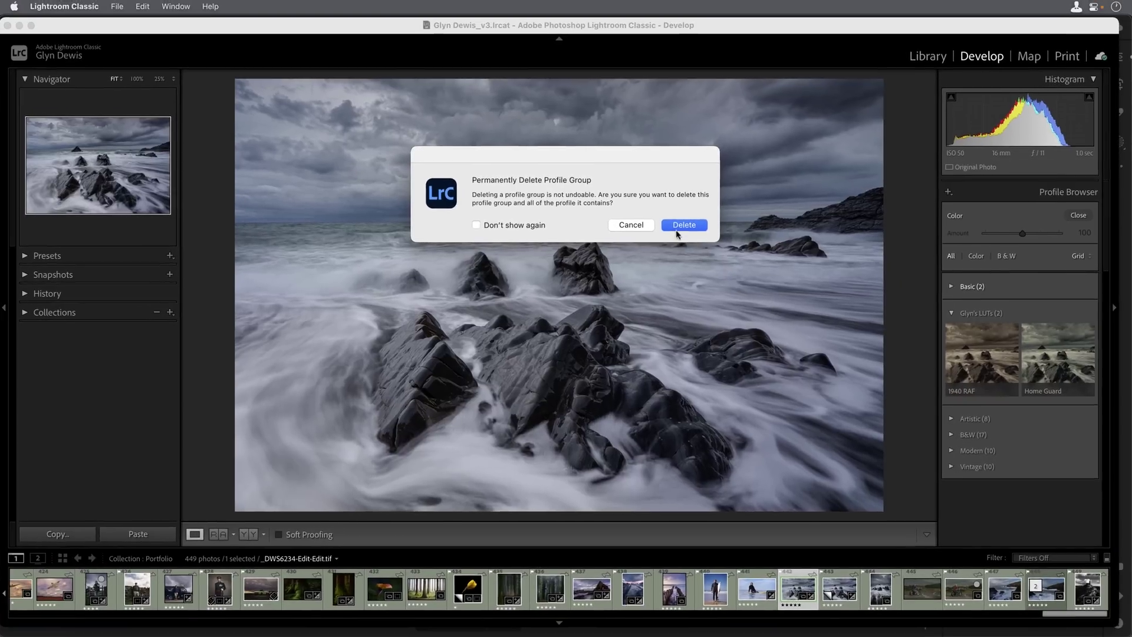
left_click(515, 183)
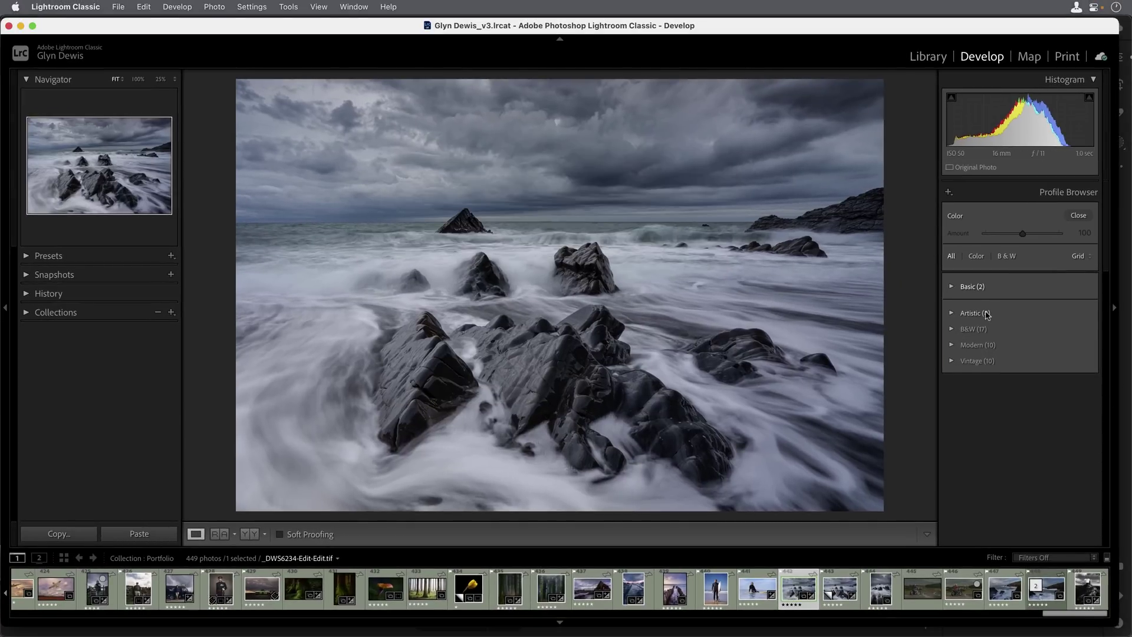
Step: Switch to Lightroom, expand the custom LUTs group, and delete the 1940 RAF profile
key("super+Tab")
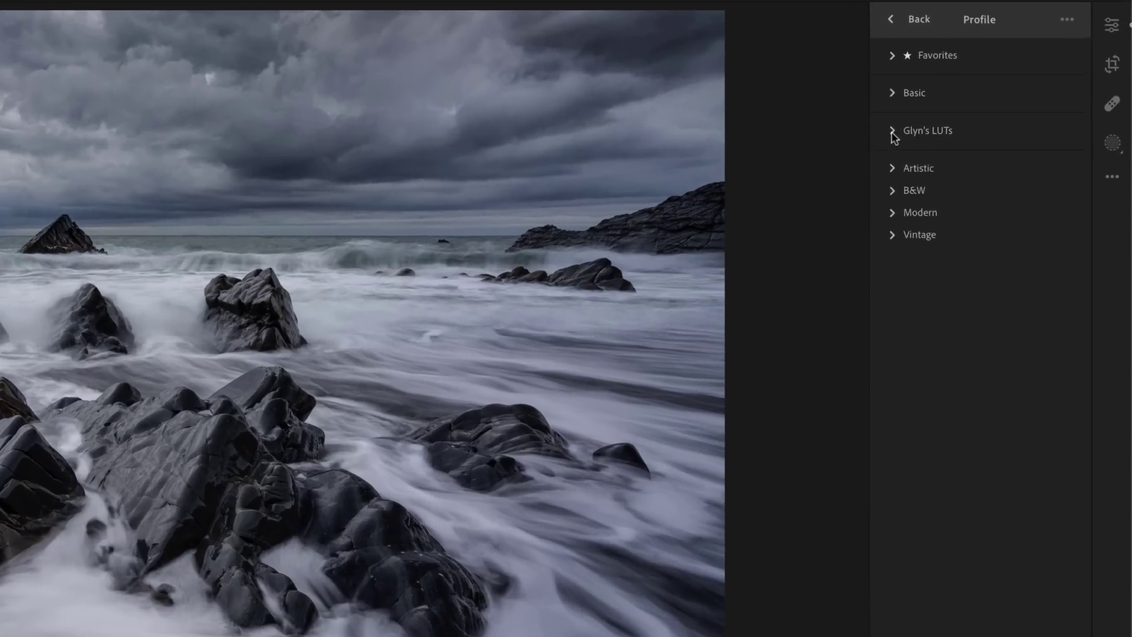
left_click(960, 133)
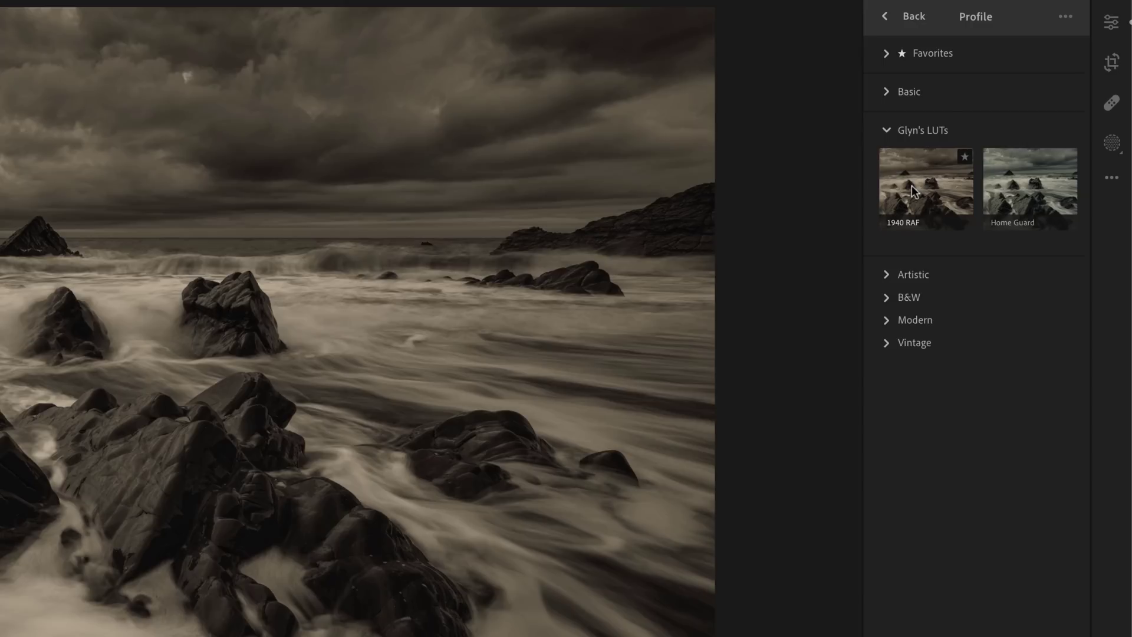
right_click(912, 185)
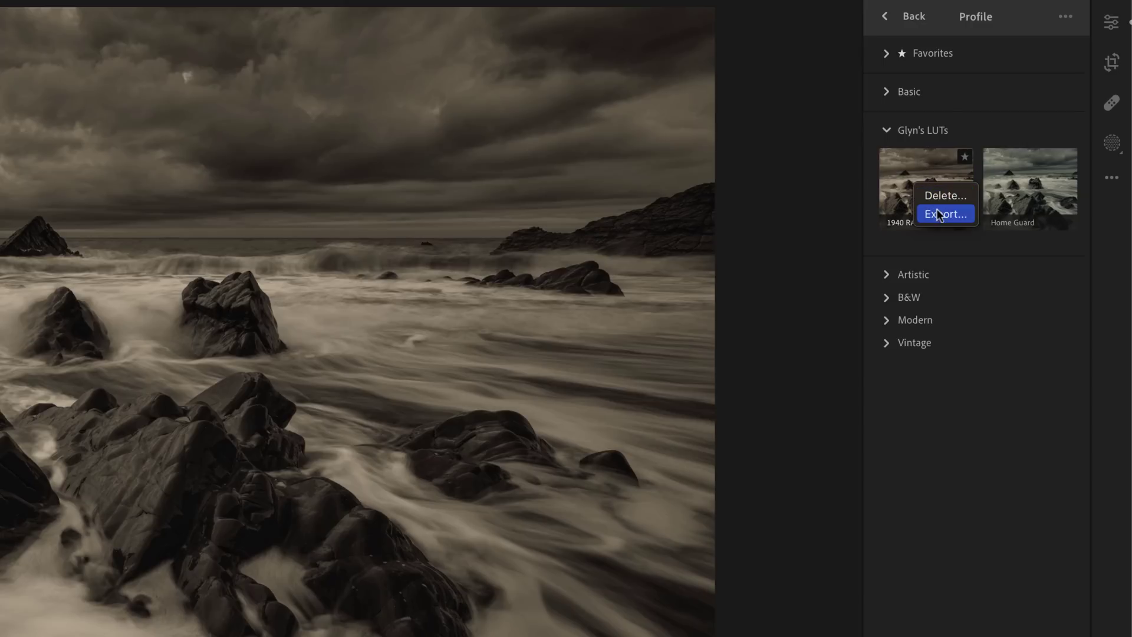
left_click(934, 198)
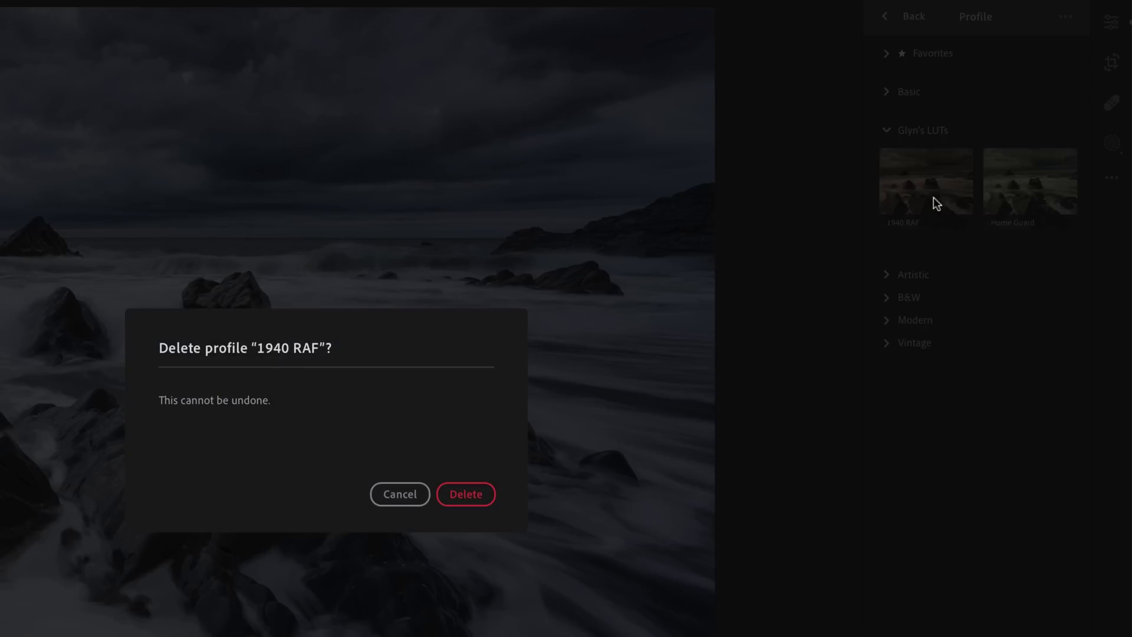
left_click(457, 494)
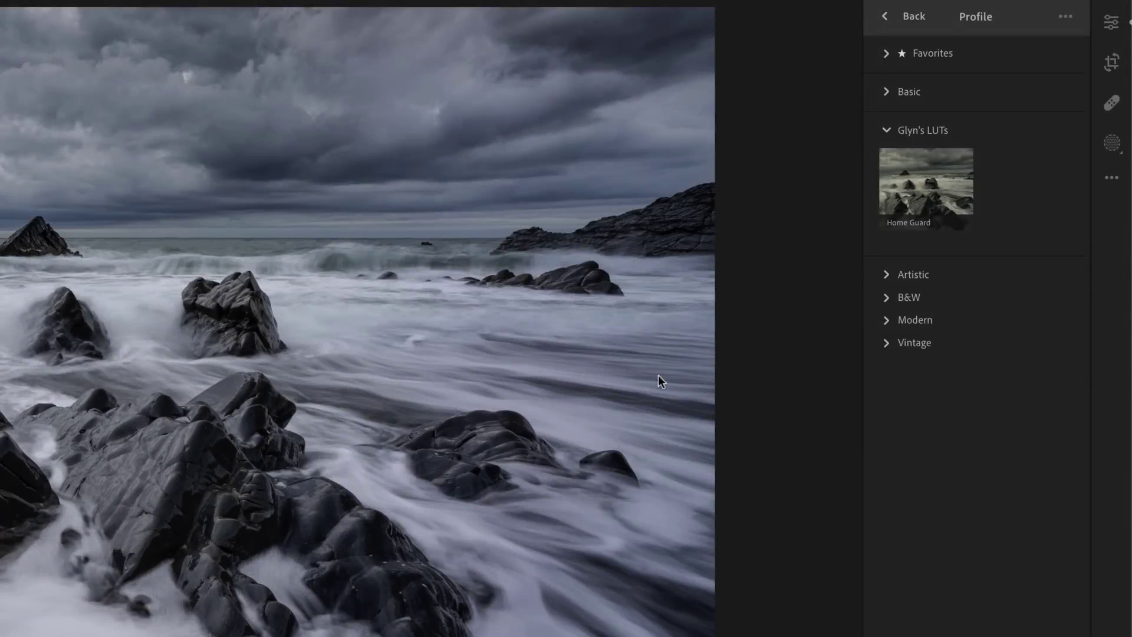
Step: Delete the remaining Home Guard profile from the custom LUTs group
right_click(901, 189)
left_click(925, 201)
left_click(455, 495)
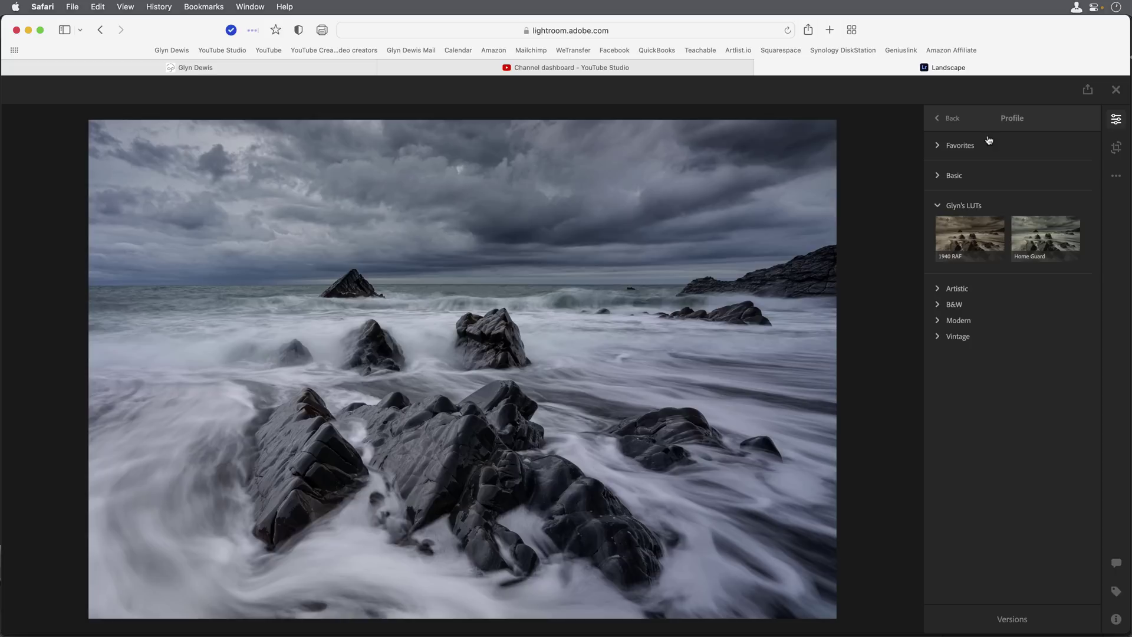
Step: In the Lightroom web editor, collapse the custom LUTs group and reload the page to refresh the synced profiles
left_click(939, 207)
key("super+r")
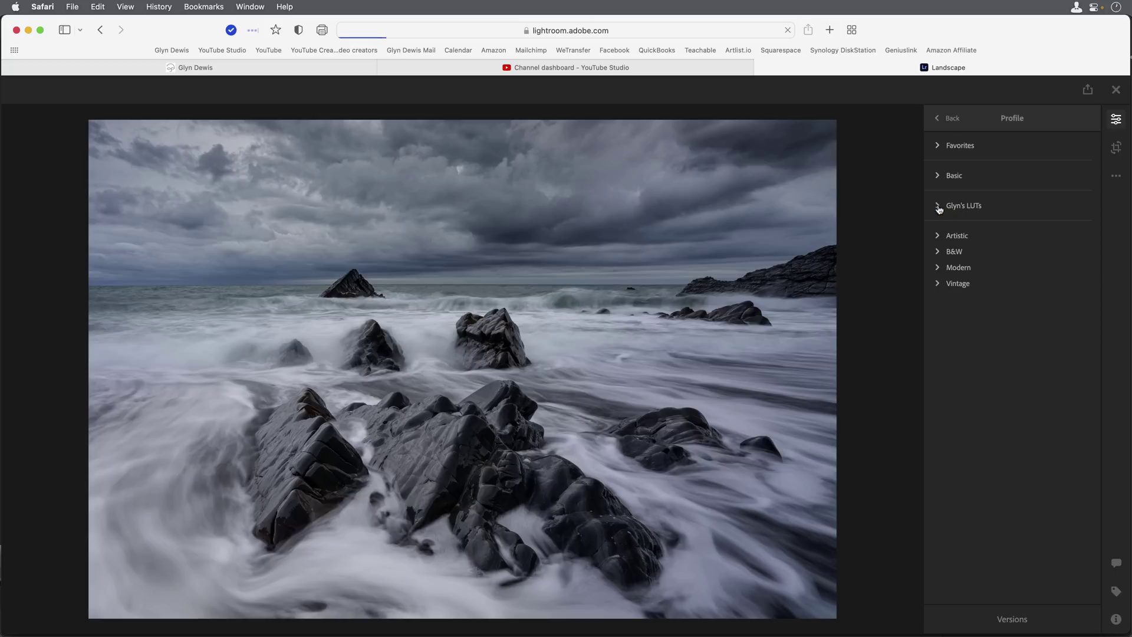